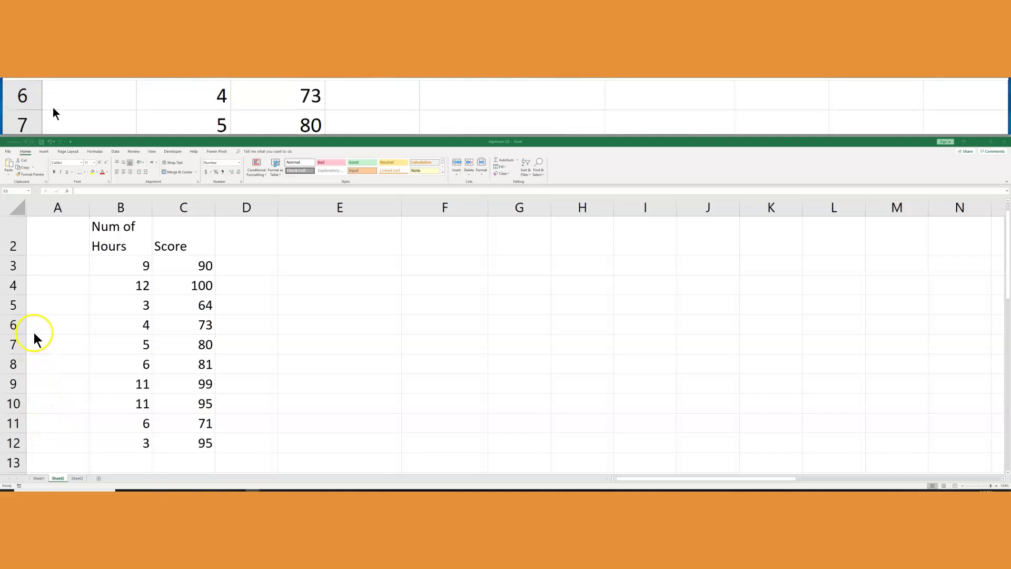
- Enable the Analysis ToolPak add-in from Excel Options > Add-ins
{"action": "left_click", "coordinate": [7, 152]}
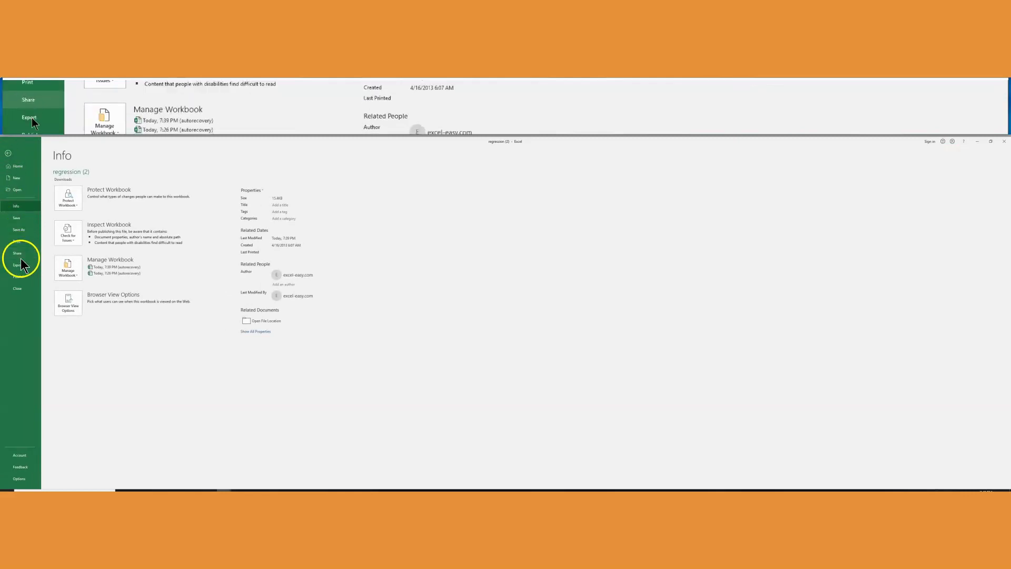
{"action": "left_click", "coordinate": [22, 480]}
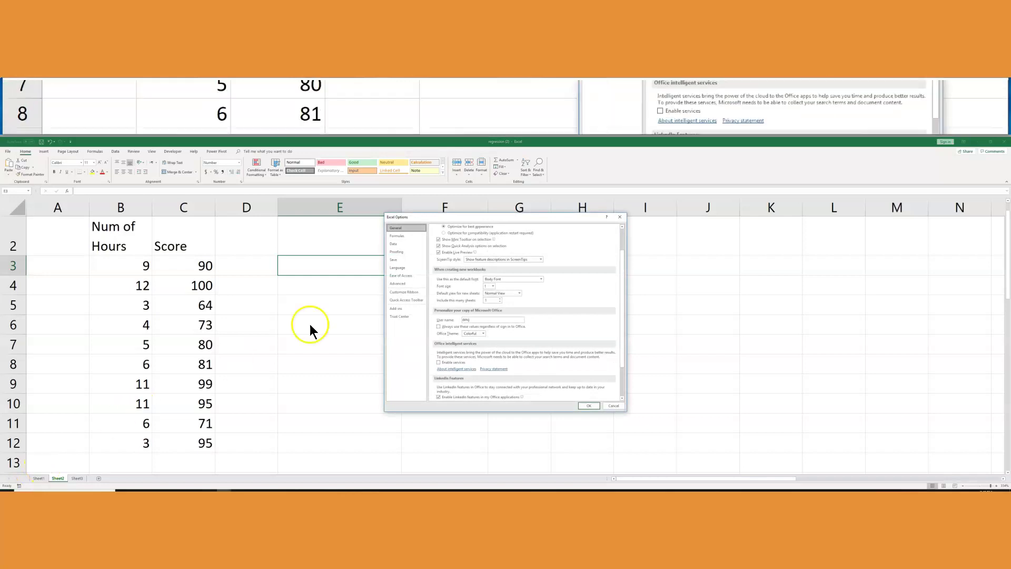
{"action": "left_click", "coordinate": [399, 311]}
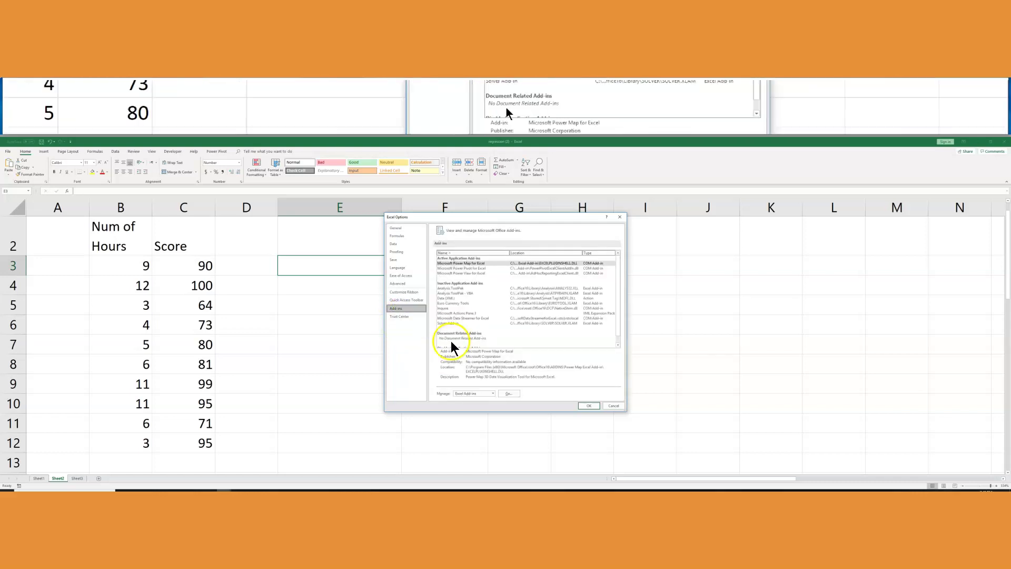
{"action": "left_click", "coordinate": [509, 394]}
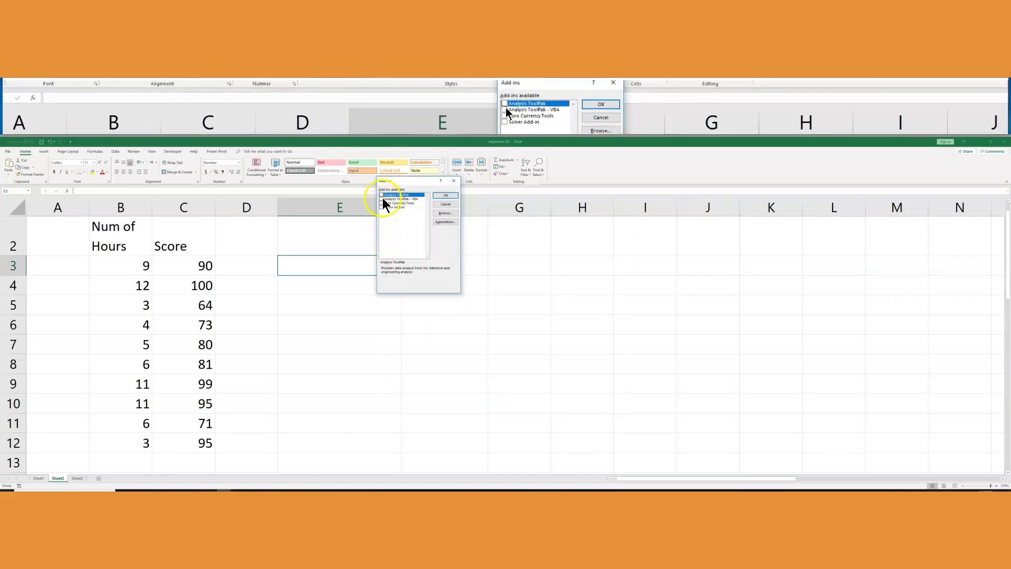
{"action": "left_click", "coordinate": [382, 196]}
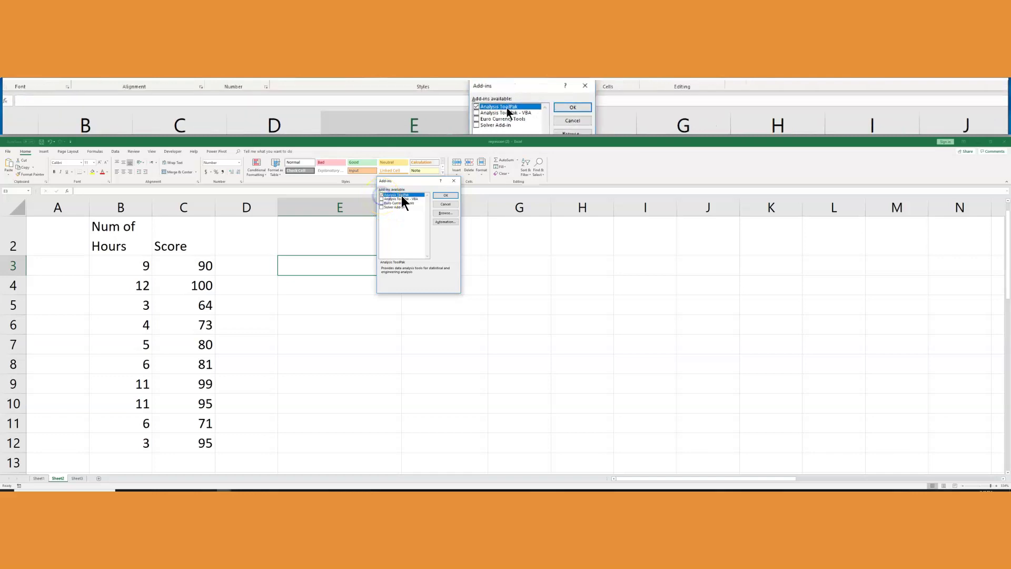
{"action": "left_click", "coordinate": [442, 196]}
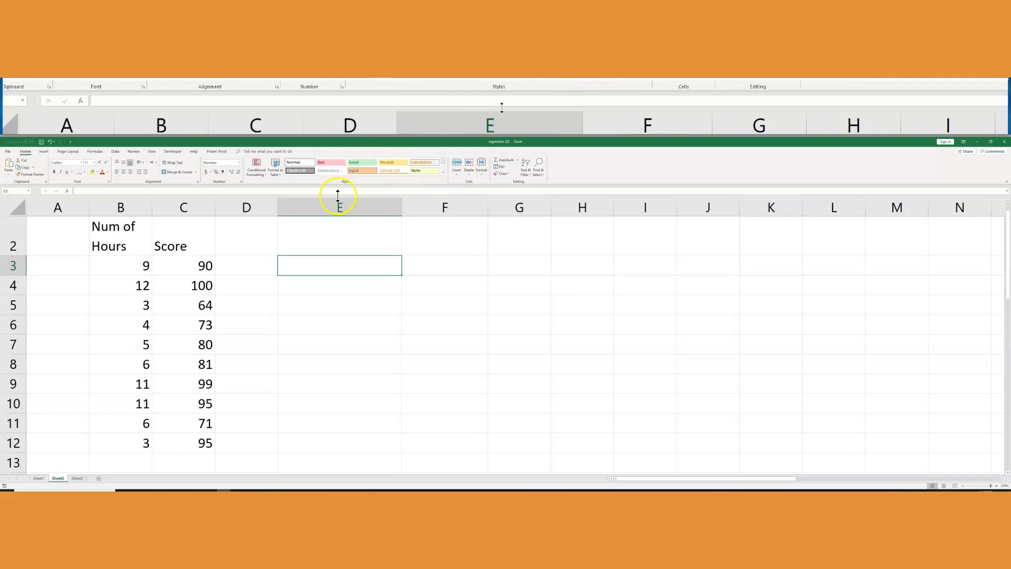
- Choose Regression from the Data Analysis tools list on the Data tab
{"action": "left_click", "coordinate": [115, 152]}
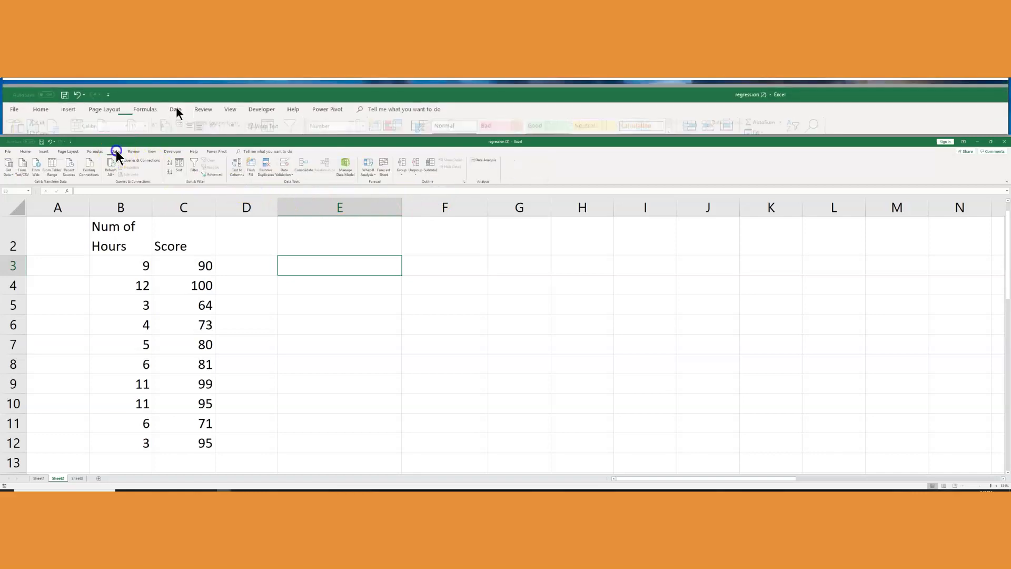
{"action": "left_click", "coordinate": [481, 162]}
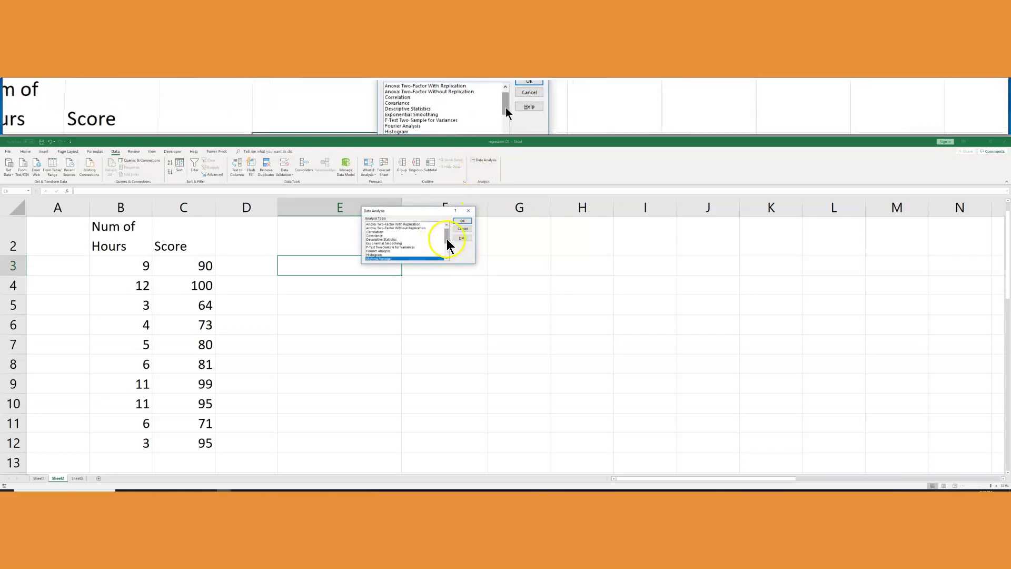
{"action": "mouse_move", "coordinate": [446, 235]}
{"action": "left_mouse_down"}
{"action": "mouse_move", "coordinate": [447, 254]}
{"action": "mouse_move", "coordinate": [448, 245]}
{"action": "left_mouse_up"}
{"action": "left_click", "coordinate": [373, 225]}
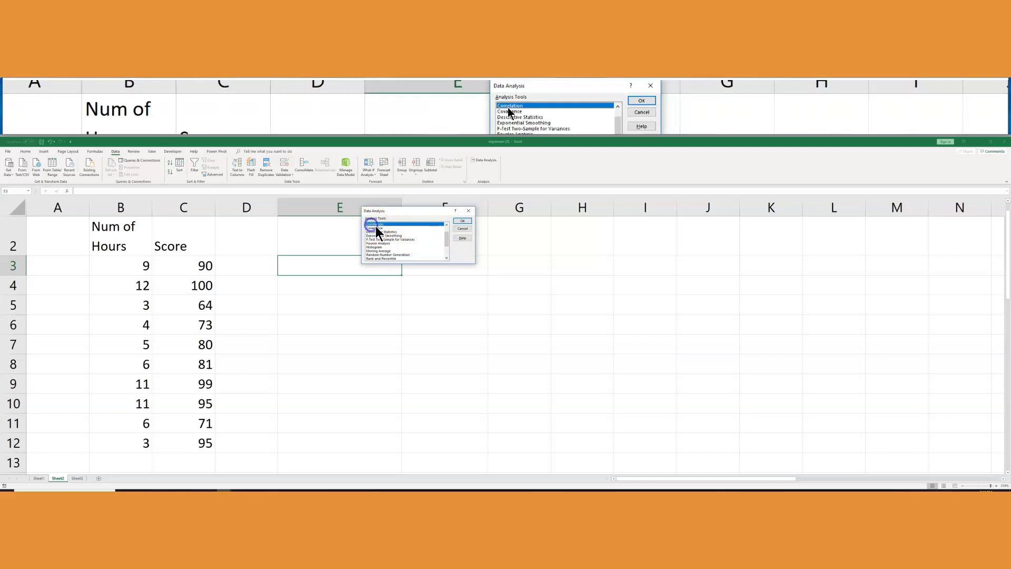
{"action": "left_click_drag", "start_coordinate": [447, 246], "coordinate": [448, 257]}
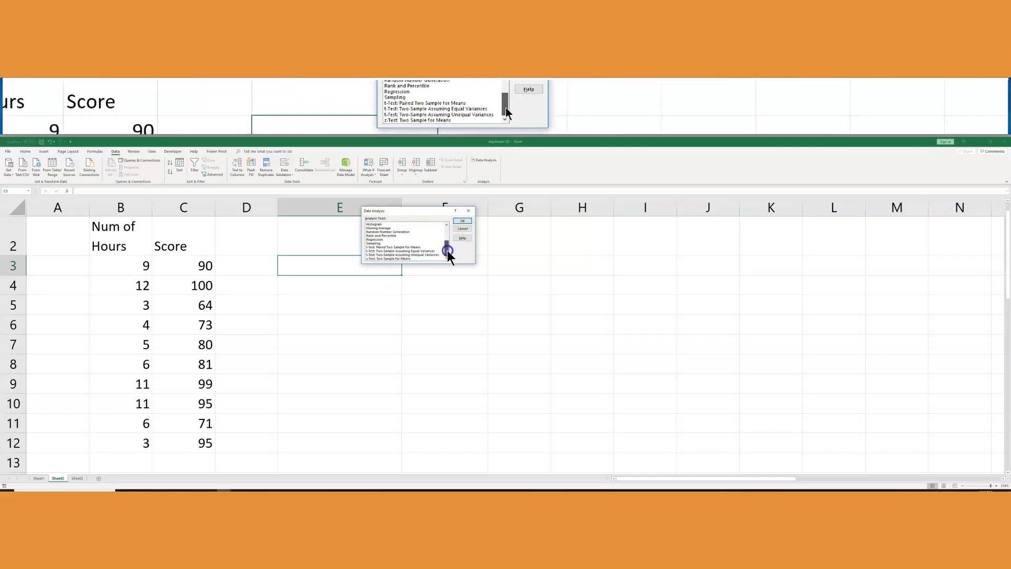
{"action": "left_click", "coordinate": [382, 240]}
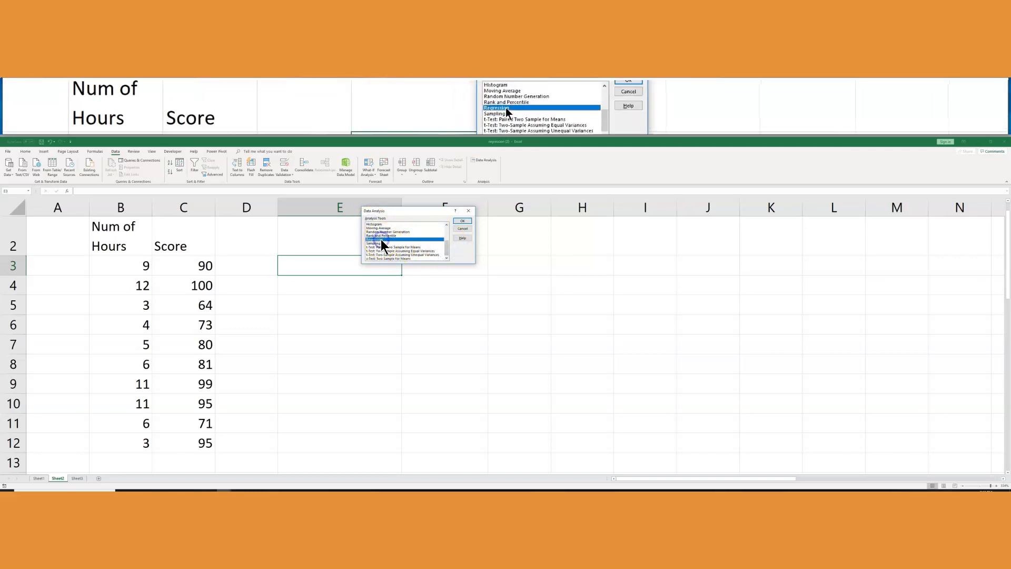
{"action": "left_click", "coordinate": [463, 220]}
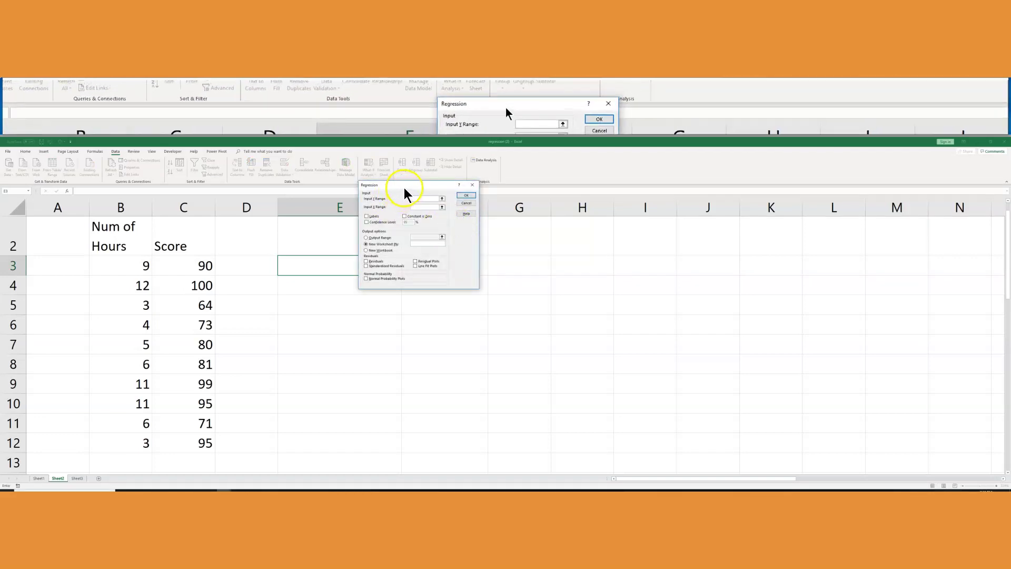
- Set Input Y Range to the Score values and Input X Range to the hours values
{"action": "left_click_drag", "start_coordinate": [407, 192], "coordinate": [409, 261]}
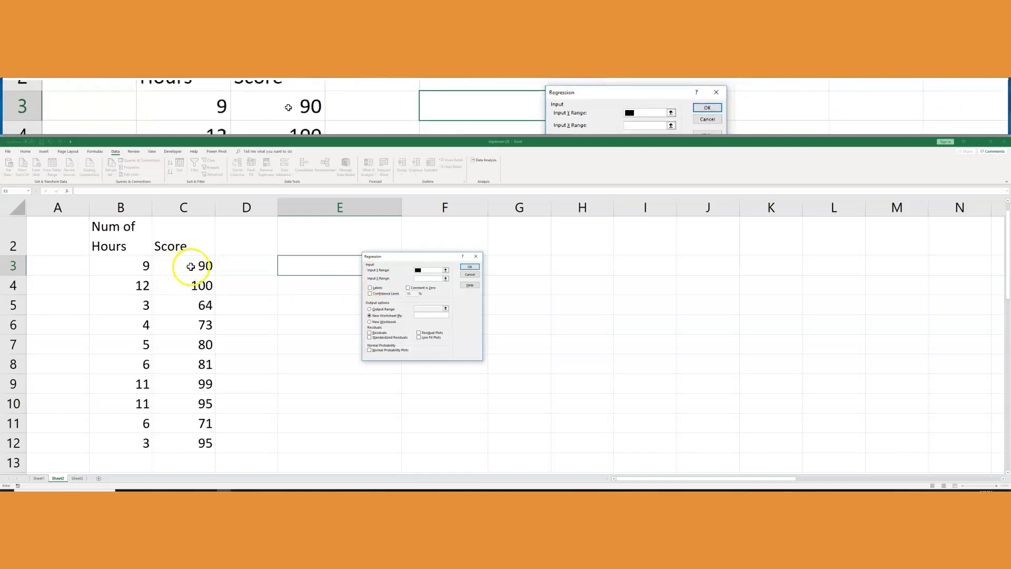
{"action": "left_click_drag", "start_coordinate": [184, 266], "coordinate": [193, 440]}
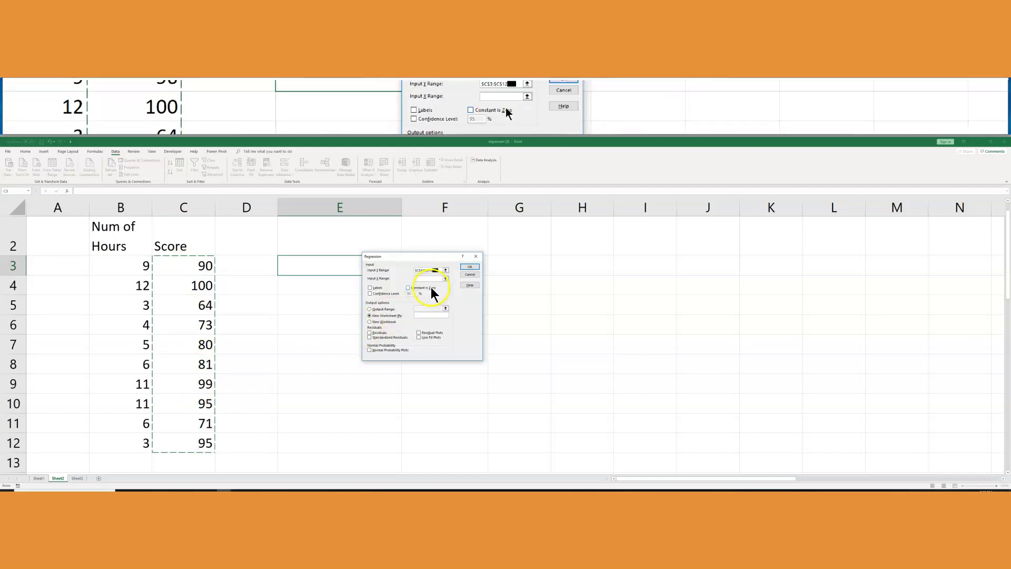
{"action": "left_click", "coordinate": [422, 277]}
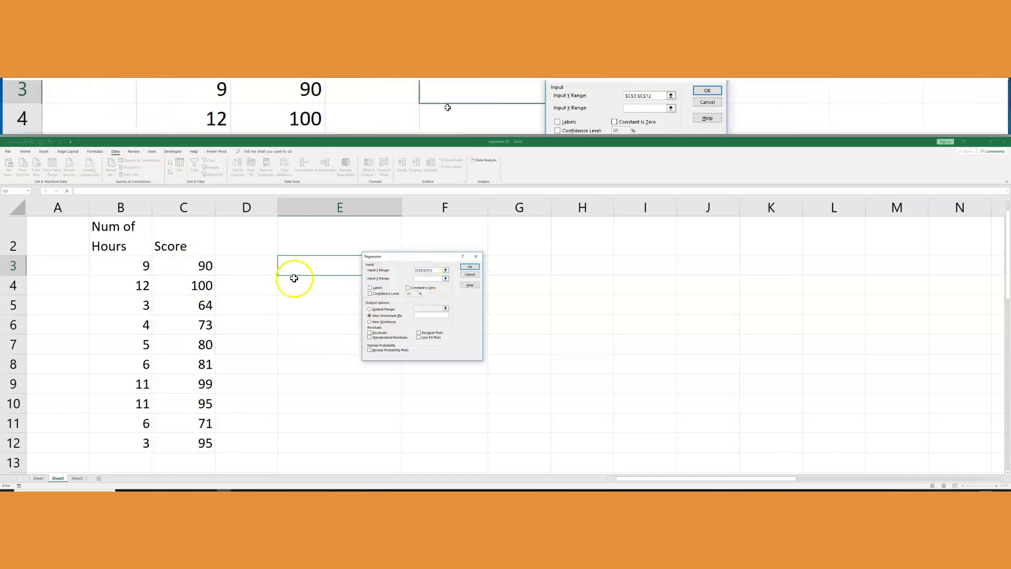
{"action": "left_click_drag", "start_coordinate": [149, 270], "coordinate": [138, 444]}
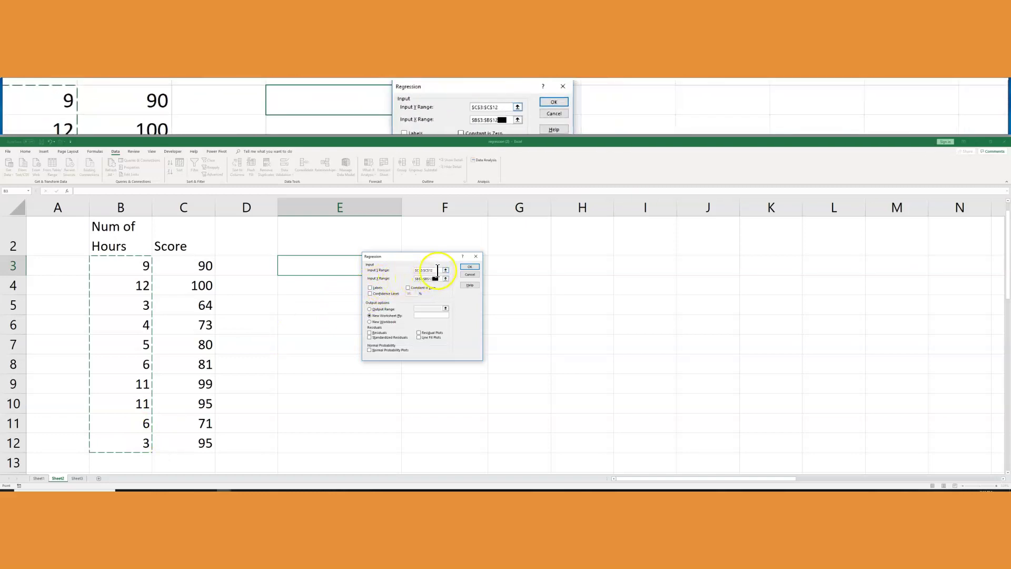
- Reselect the Score and Num of Hours columns as Y and X ranges starting from their headers
{"action": "left_click_drag", "start_coordinate": [433, 270], "coordinate": [408, 269]}
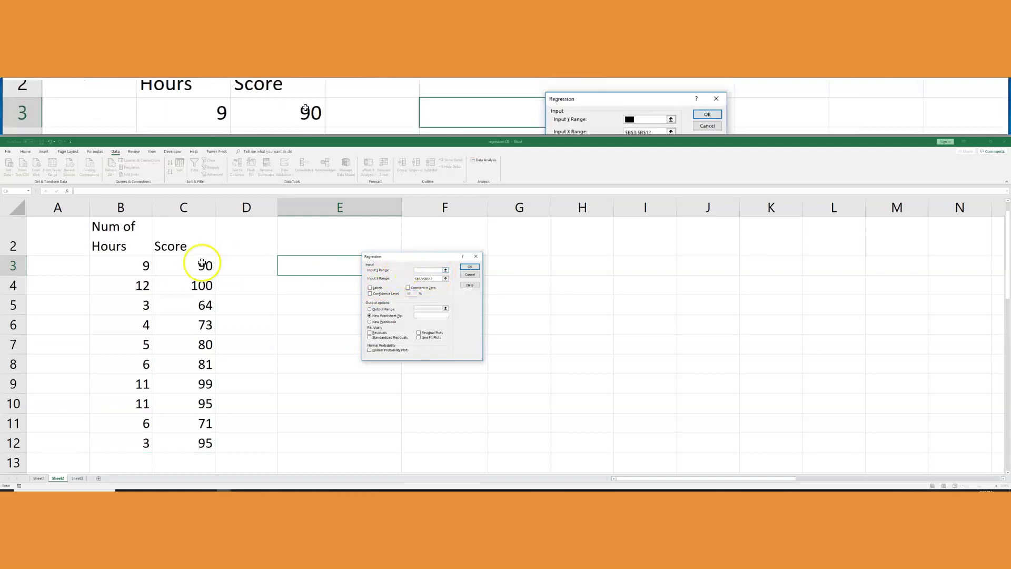
{"action": "left_click_drag", "start_coordinate": [115, 252], "coordinate": [138, 436]}
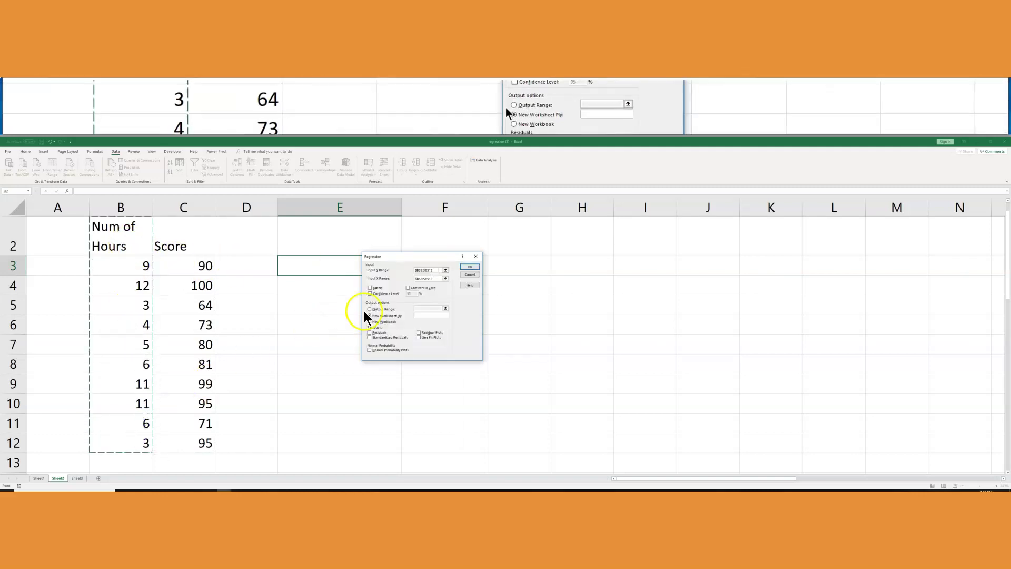
{"action": "left_click_drag", "start_coordinate": [193, 246], "coordinate": [197, 435]}
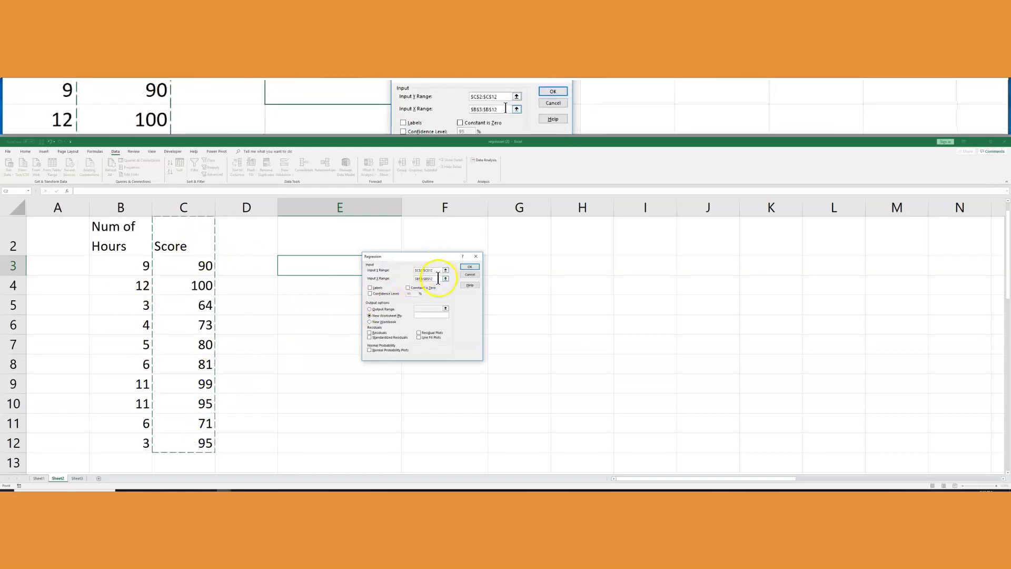
{"action": "left_click_drag", "start_coordinate": [437, 279], "coordinate": [409, 280]}
{"action": "left_click_drag", "start_coordinate": [100, 228], "coordinate": [132, 443]}
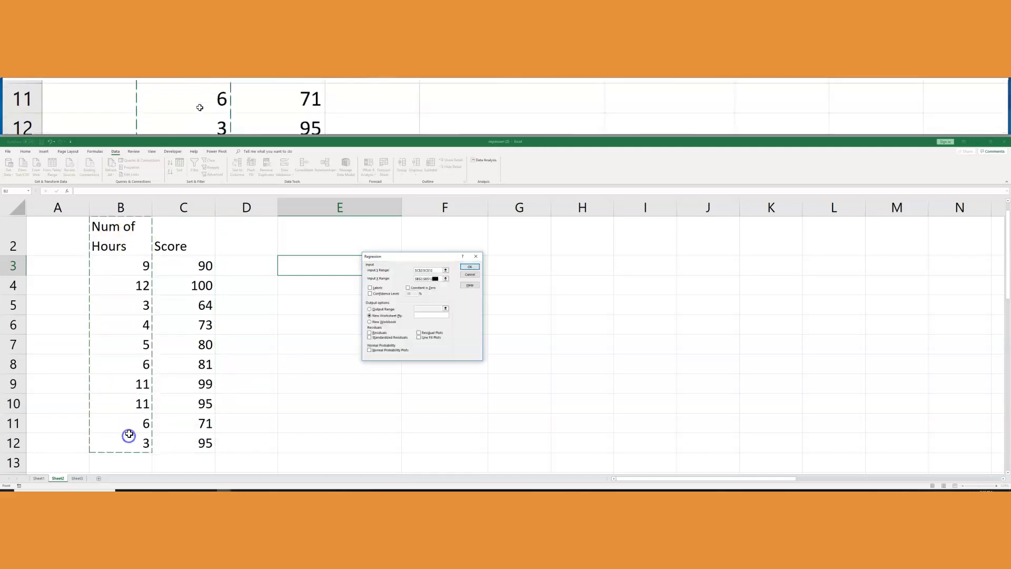
- Tick Labels and set the regression Output Range to cell G5 on this sheet
{"action": "left_click", "coordinate": [370, 288]}
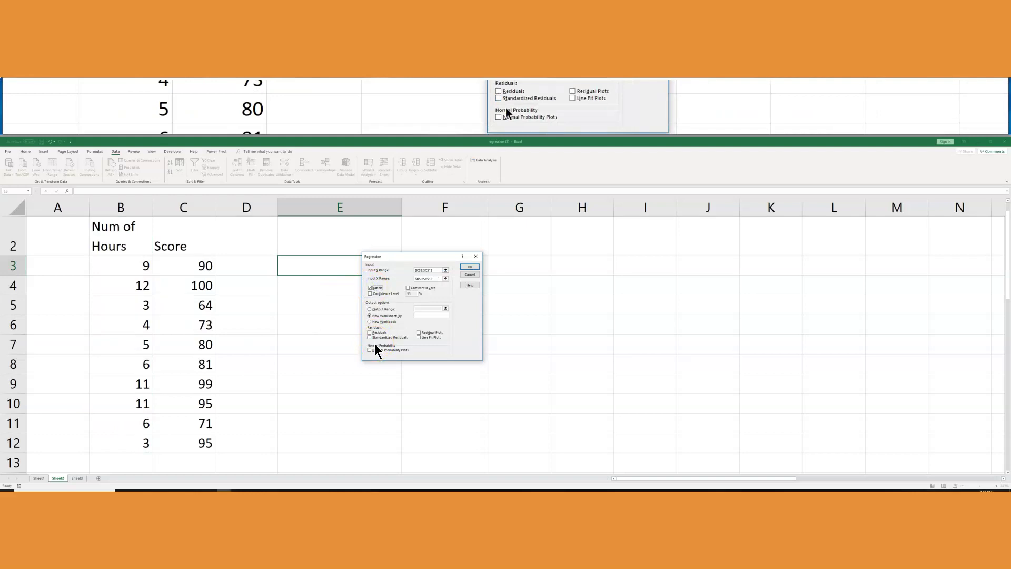
{"action": "left_click", "coordinate": [413, 293]}
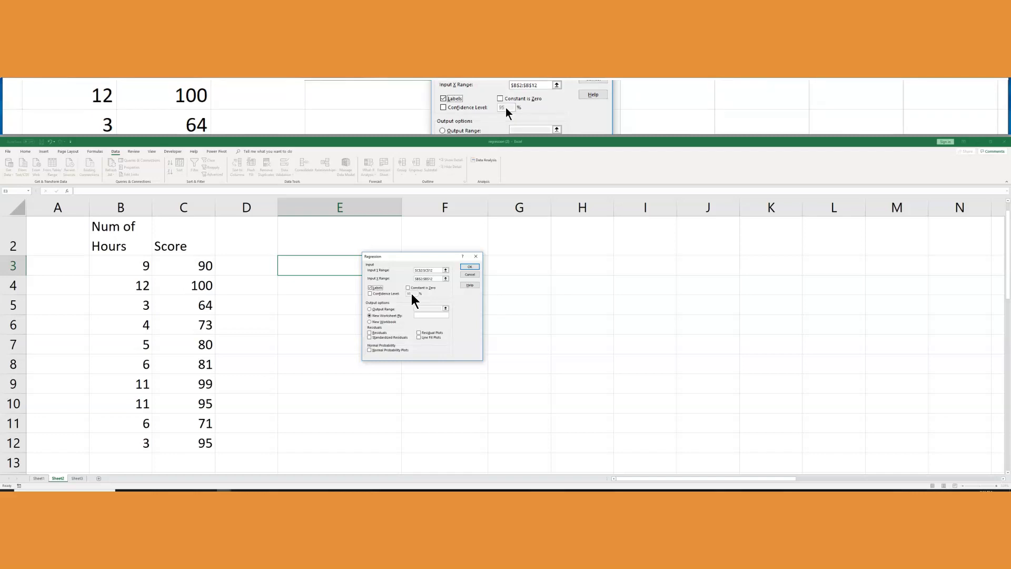
{"action": "left_click", "coordinate": [372, 310]}
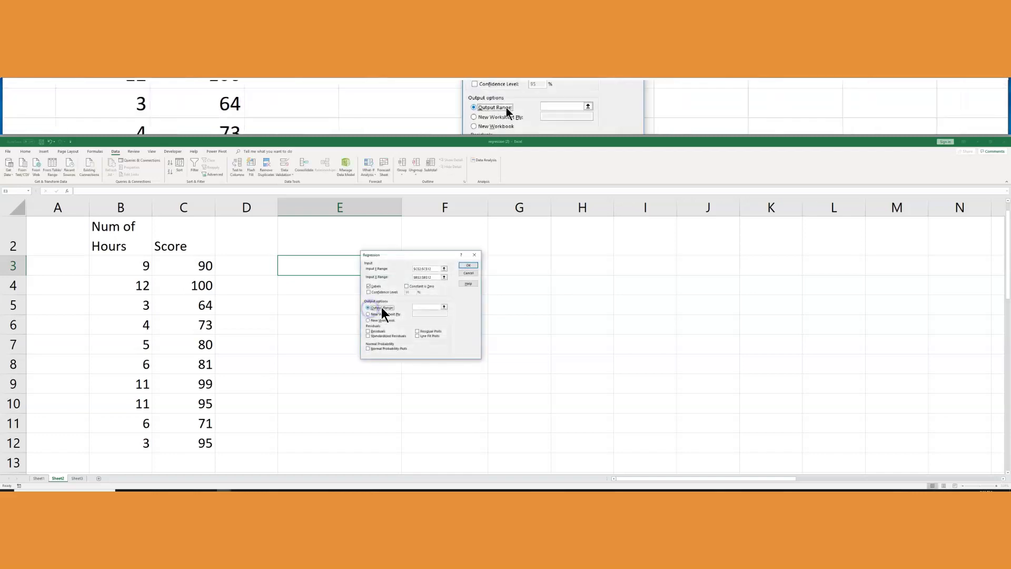
{"action": "left_click", "coordinate": [416, 309]}
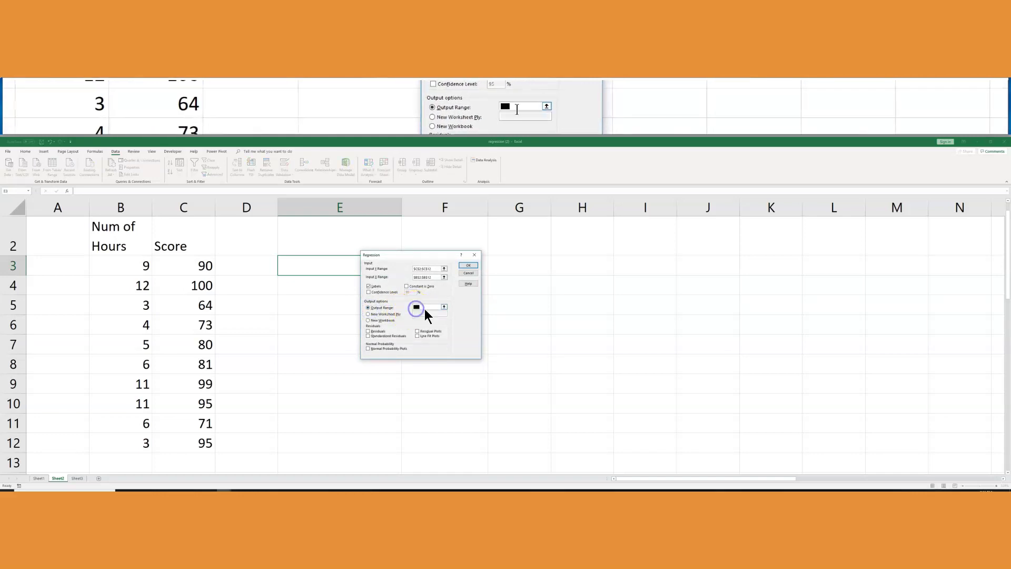
{"action": "left_click", "coordinate": [503, 308]}
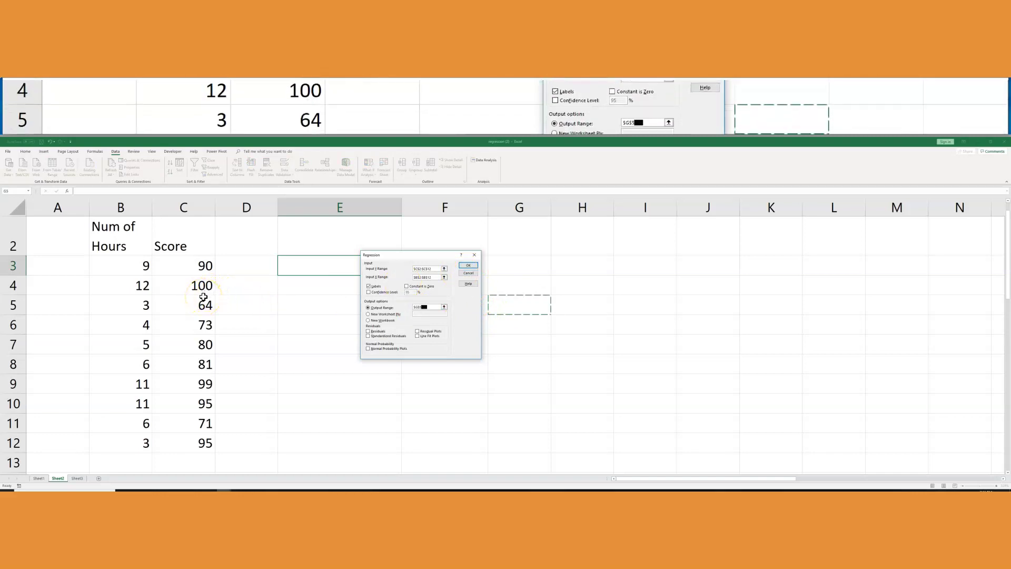
- Run the regression into G5 and autofit column G to show every statistic label
{"action": "left_click", "coordinate": [470, 265]}
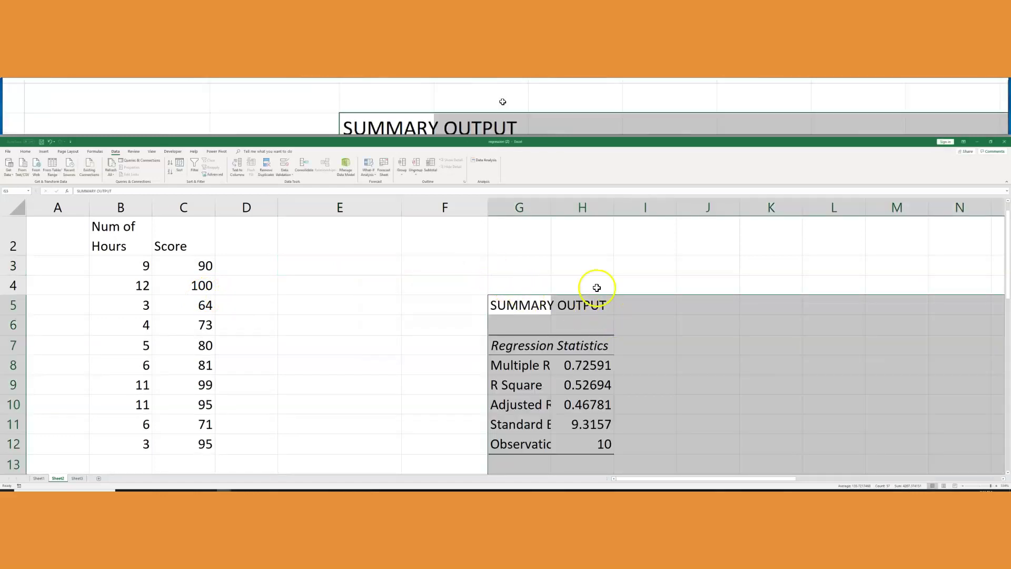
{"action": "double_click", "coordinate": [551, 205]}
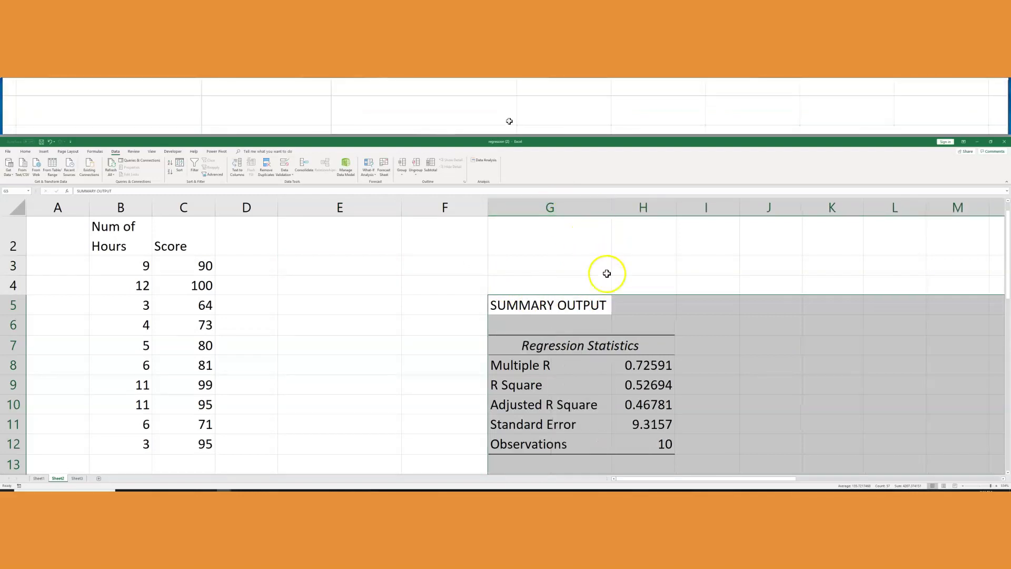
{"action": "scroll", "coordinate": [607, 275], "scroll_direction": "down", "scroll_amount": 1}
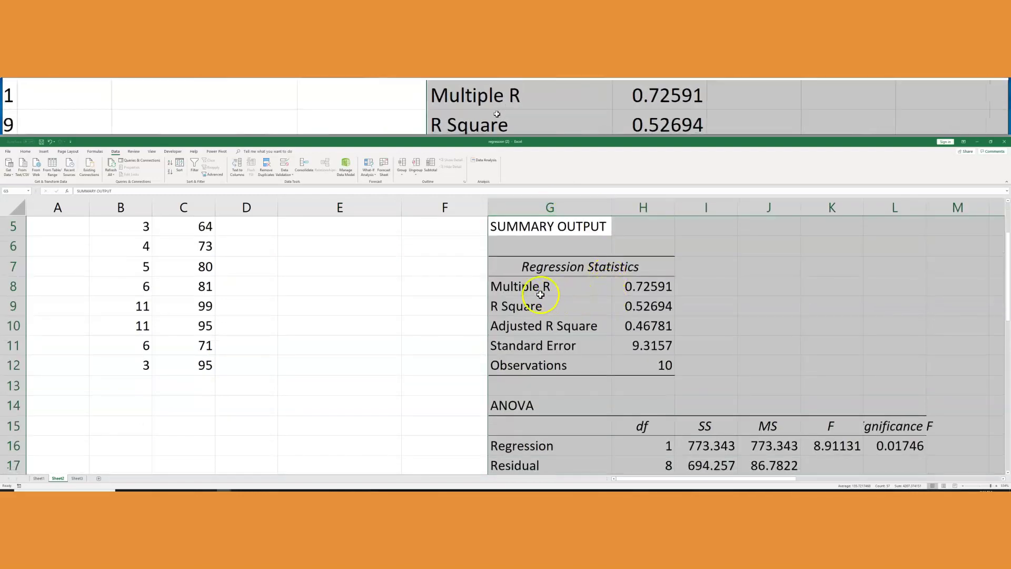
- Mark Multiple R and the 10 Observations, then select the Significance F value in L16
{"action": "left_click", "coordinate": [532, 287]}
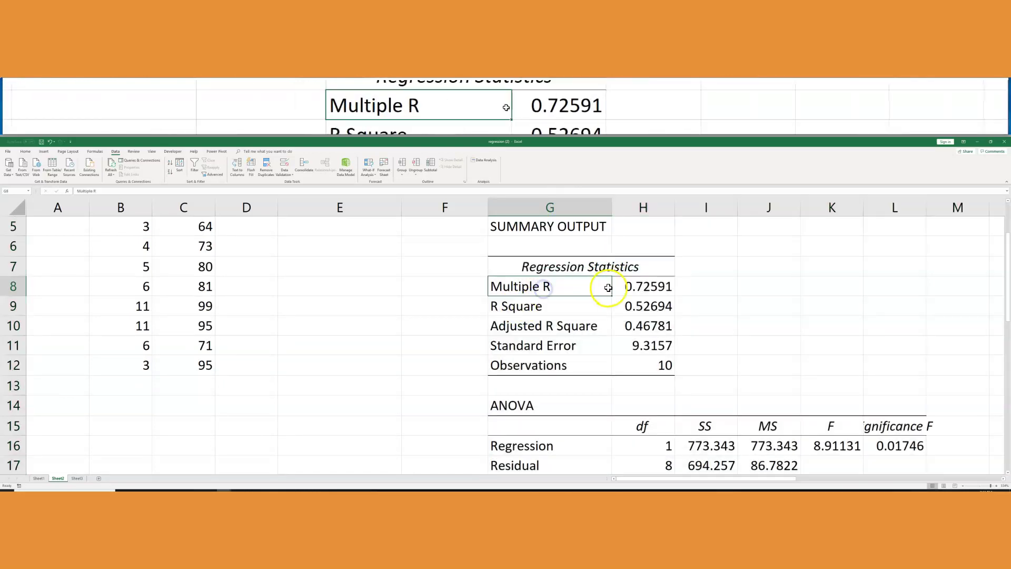
{"action": "left_click_drag", "start_coordinate": [609, 287], "coordinate": [642, 287]}
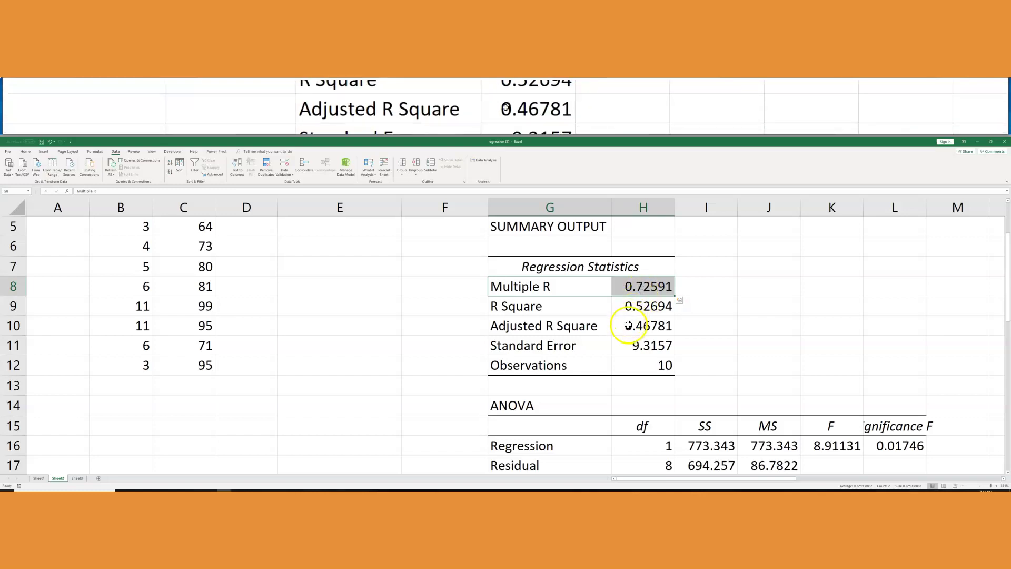
{"action": "scroll", "coordinate": [624, 338], "scroll_direction": "down", "scroll_amount": 1}
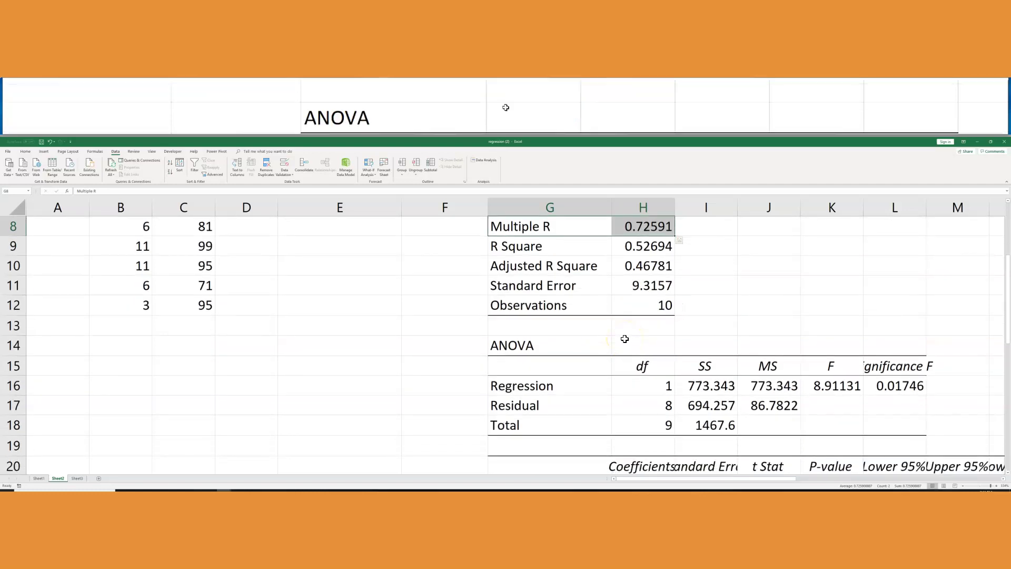
{"action": "left_click_drag", "start_coordinate": [495, 306], "coordinate": [625, 311]}
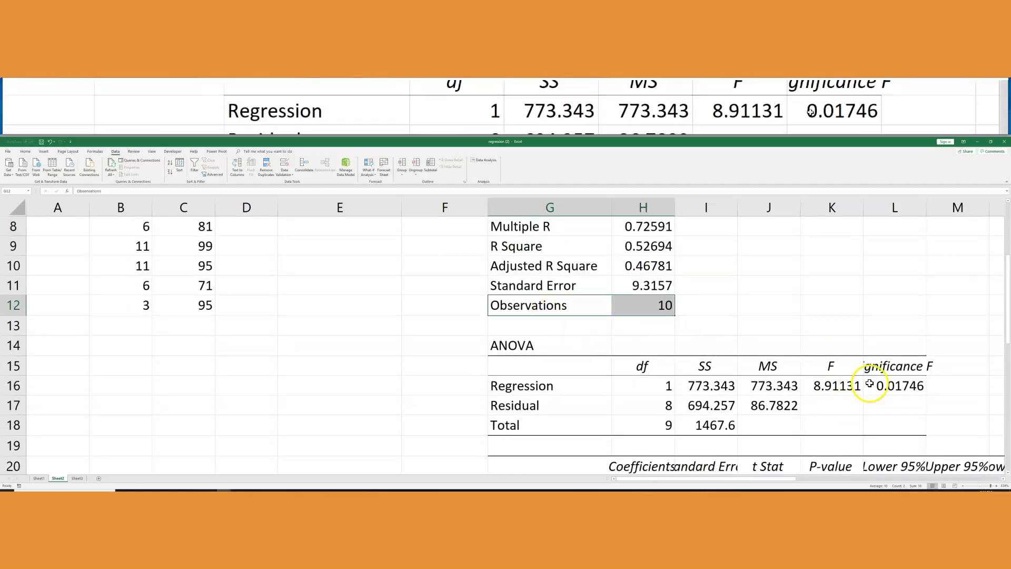
{"action": "left_click", "coordinate": [889, 387]}
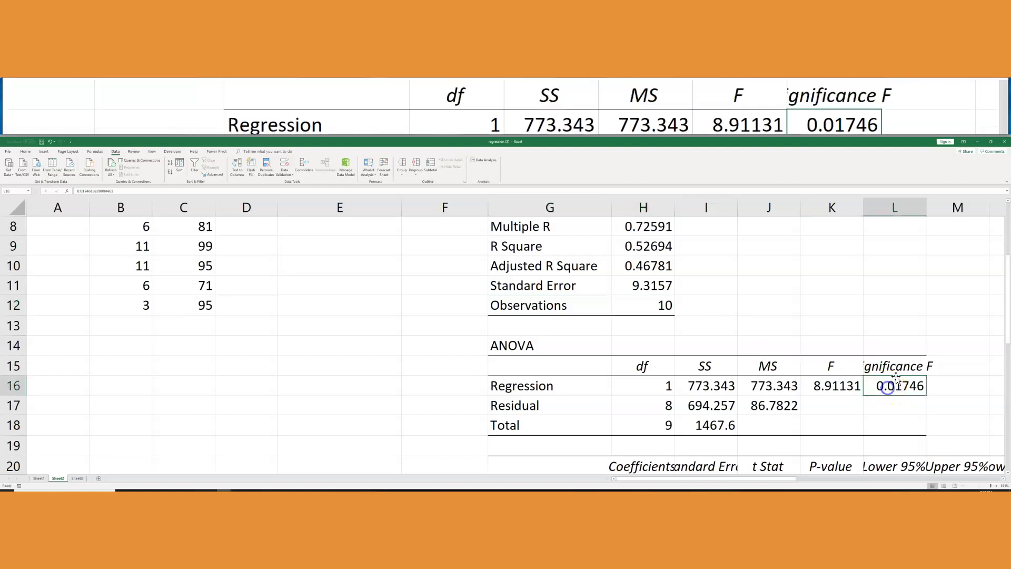
- Autofit column L and fill the Significance F cell L16 (0.017461823) yellow
{"action": "double_click", "coordinate": [927, 208]}
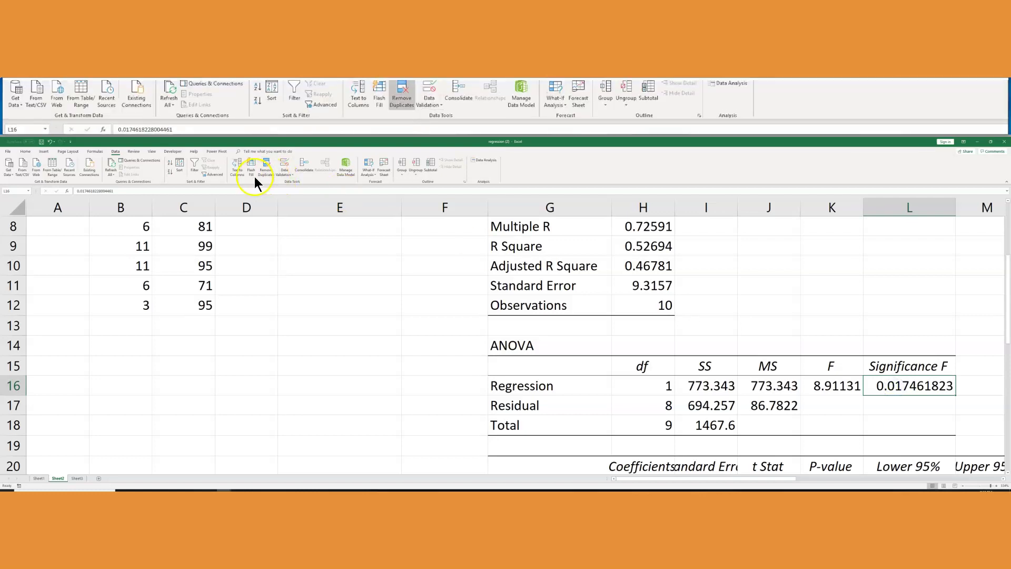
{"action": "left_click", "coordinate": [25, 151]}
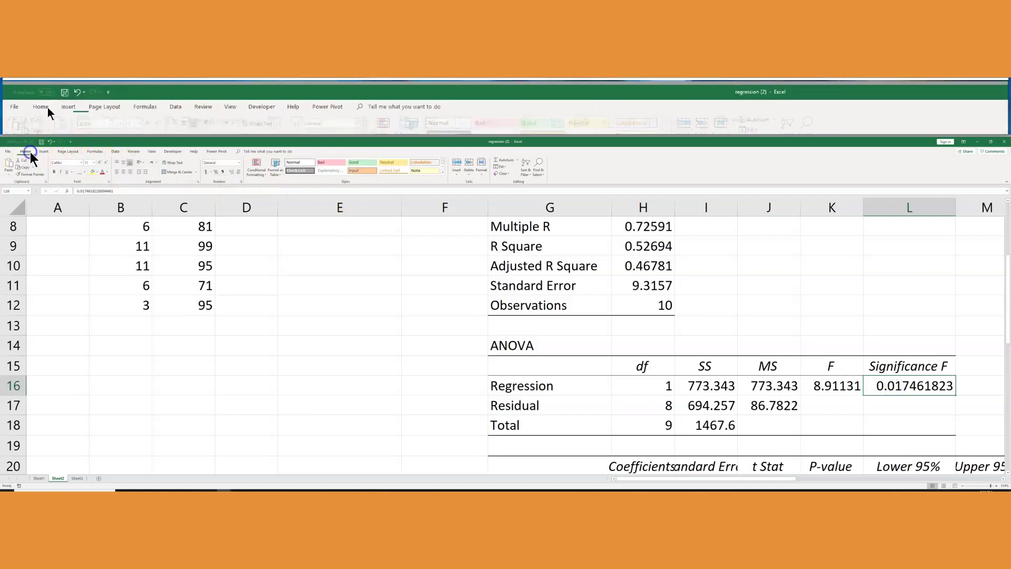
{"action": "left_click", "coordinate": [91, 173]}
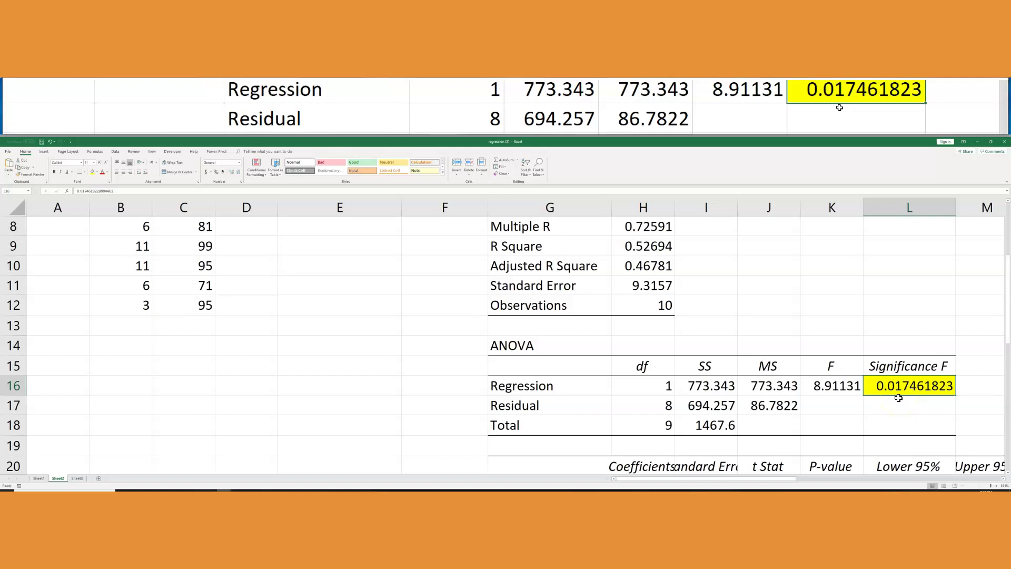
{"action": "scroll", "coordinate": [352, 343], "scroll_direction": "up", "scroll_amount": 3}
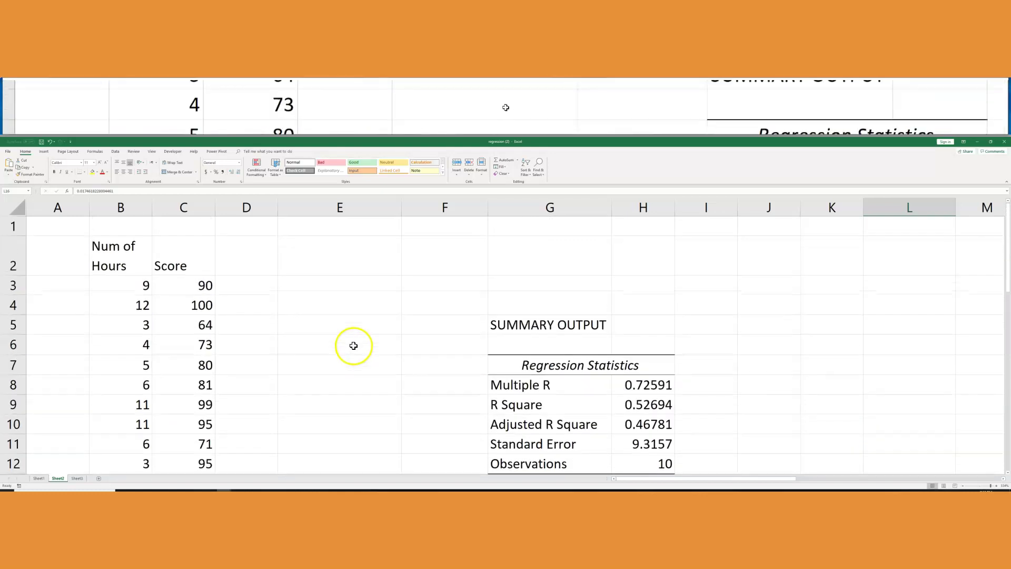
{"action": "scroll", "coordinate": [354, 346], "scroll_direction": "down", "scroll_amount": 1}
{"action": "scroll", "coordinate": [353, 345], "scroll_direction": "up", "scroll_amount": 1}
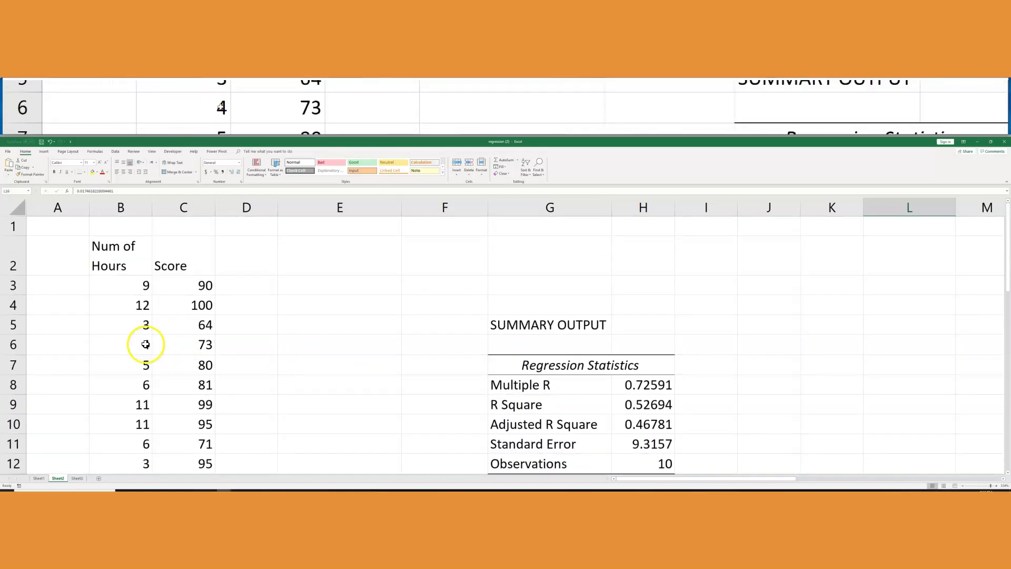
{"action": "scroll", "coordinate": [174, 345], "scroll_direction": "down", "scroll_amount": 1}
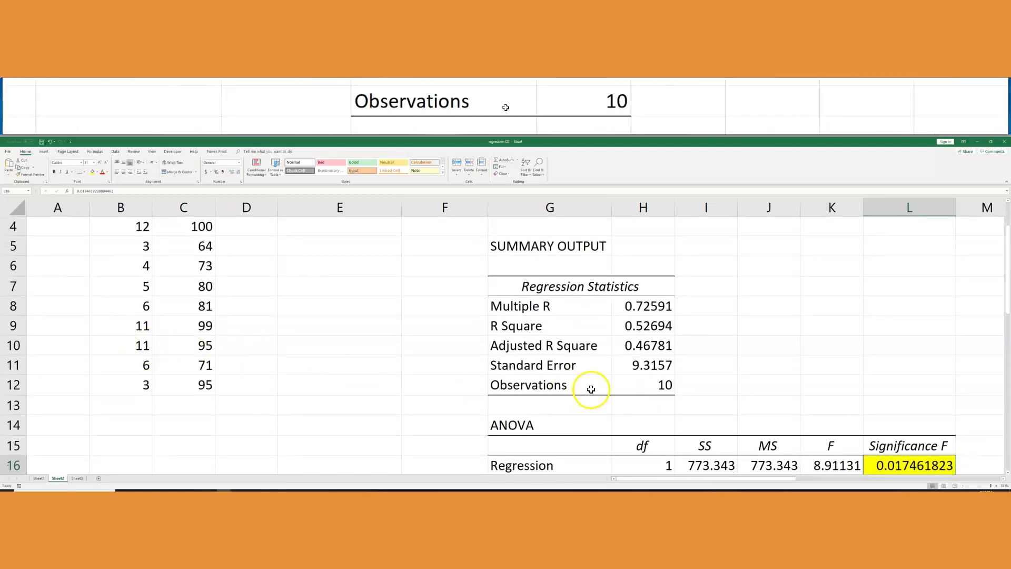
{"action": "scroll", "coordinate": [591, 390], "scroll_direction": "down", "scroll_amount": 1}
{"action": "scroll", "coordinate": [591, 388], "scroll_direction": "down", "scroll_amount": 2}
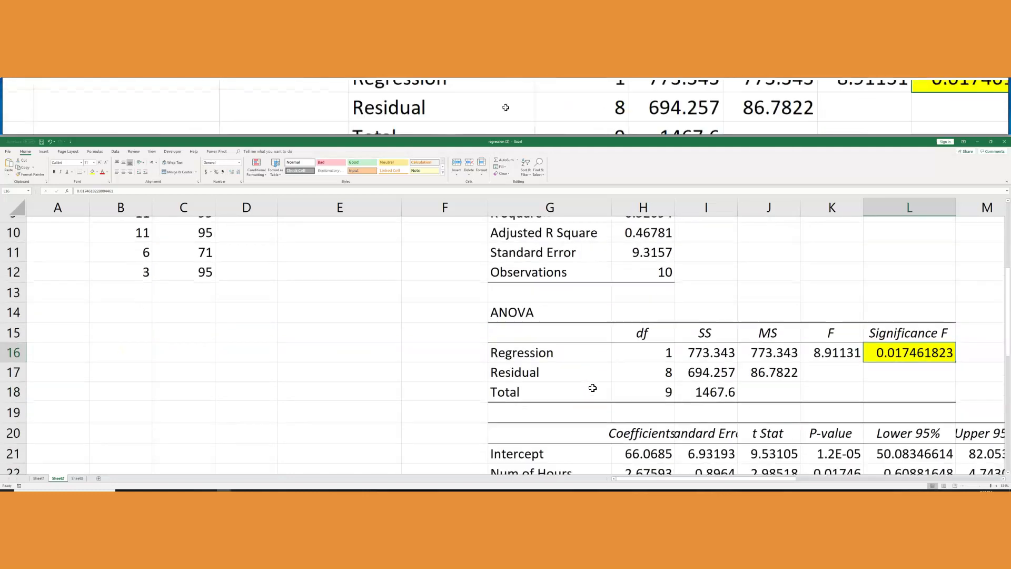
{"action": "left_click", "coordinate": [674, 484]}
{"action": "left_click_drag", "start_coordinate": [676, 485], "coordinate": [712, 480]}
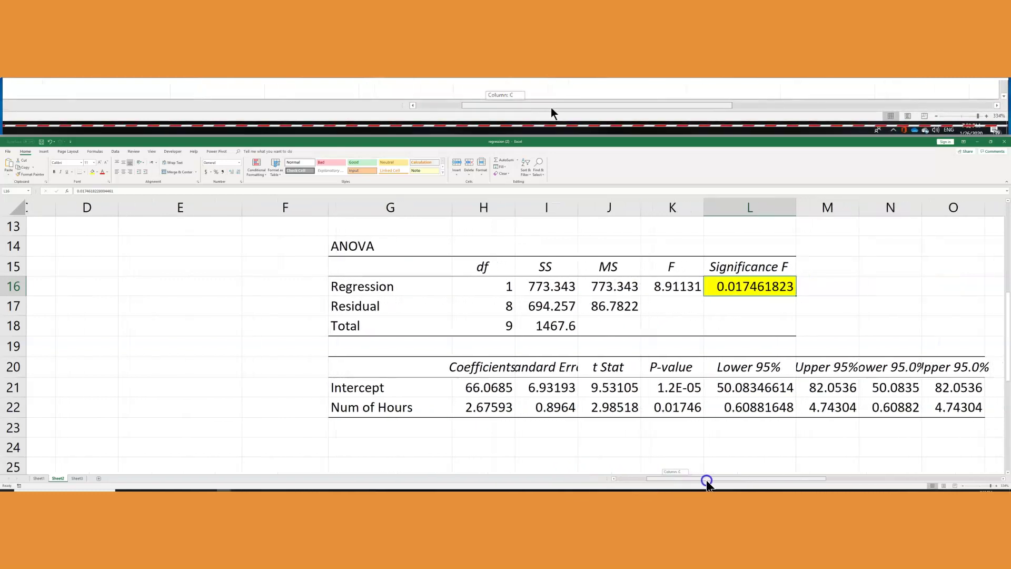
{"action": "left_click", "coordinate": [456, 392]}
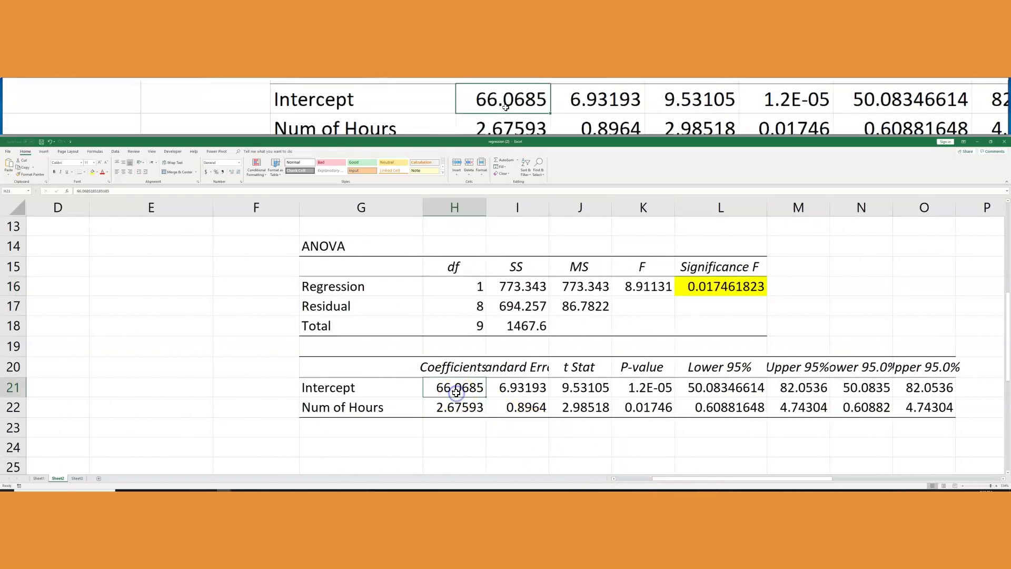
{"action": "left_click", "coordinate": [448, 413]}
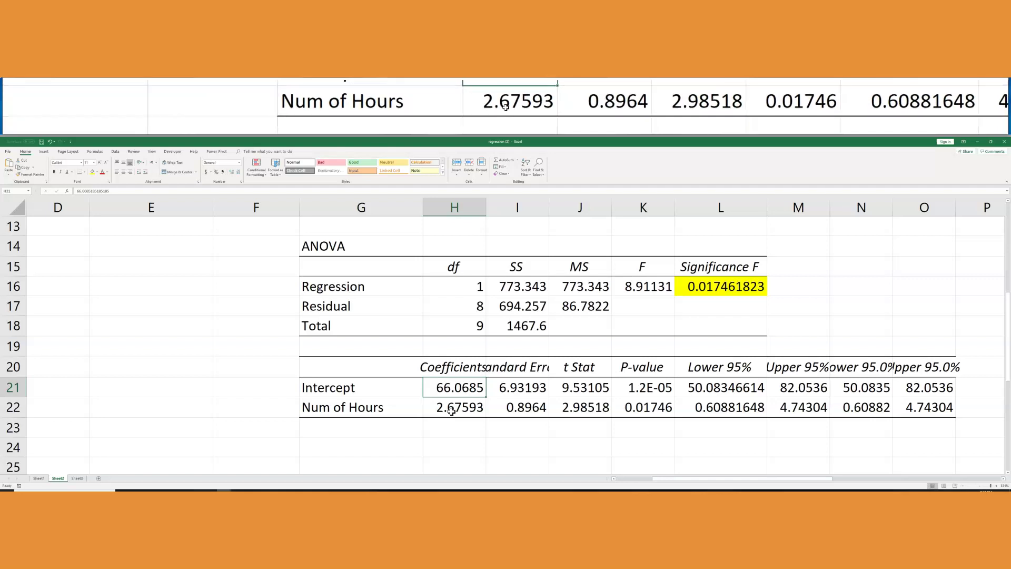
{"action": "left_click", "coordinate": [572, 417]}
{"action": "left_click", "coordinate": [638, 408]}
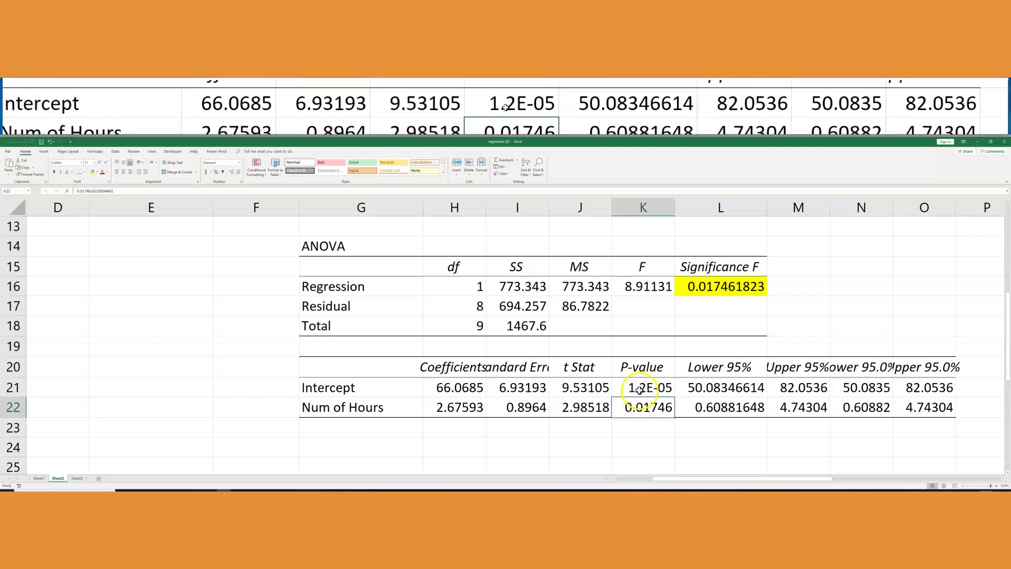
{"action": "left_click", "coordinate": [640, 409]}
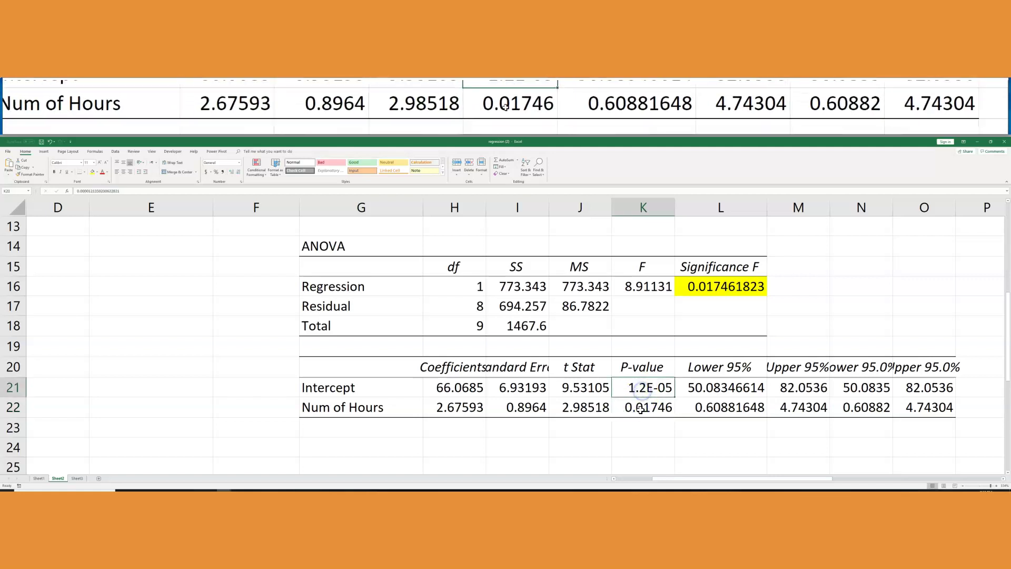
{"action": "left_click", "coordinate": [641, 410]}
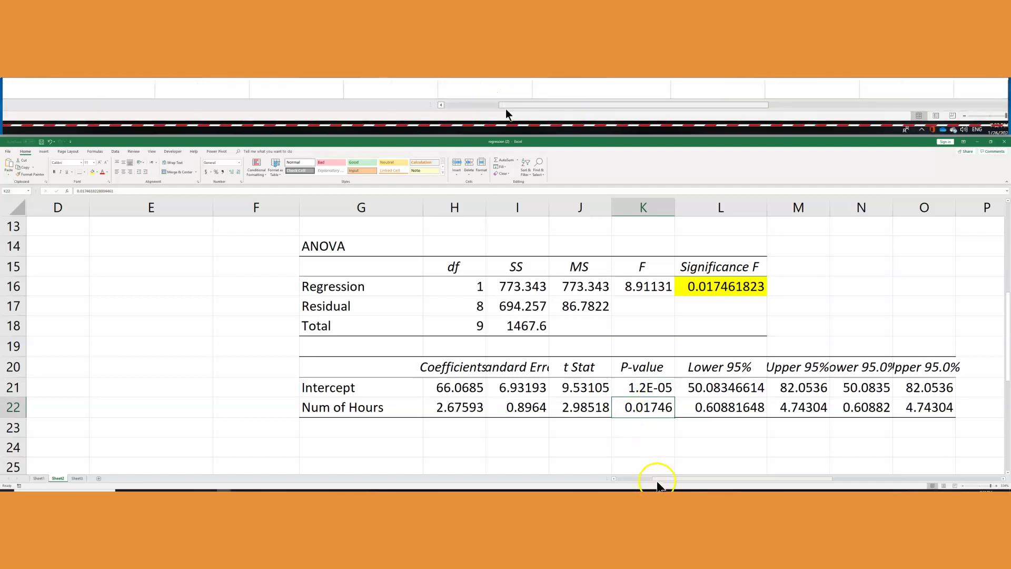
{"action": "left_click_drag", "start_coordinate": [657, 481], "coordinate": [595, 480]}
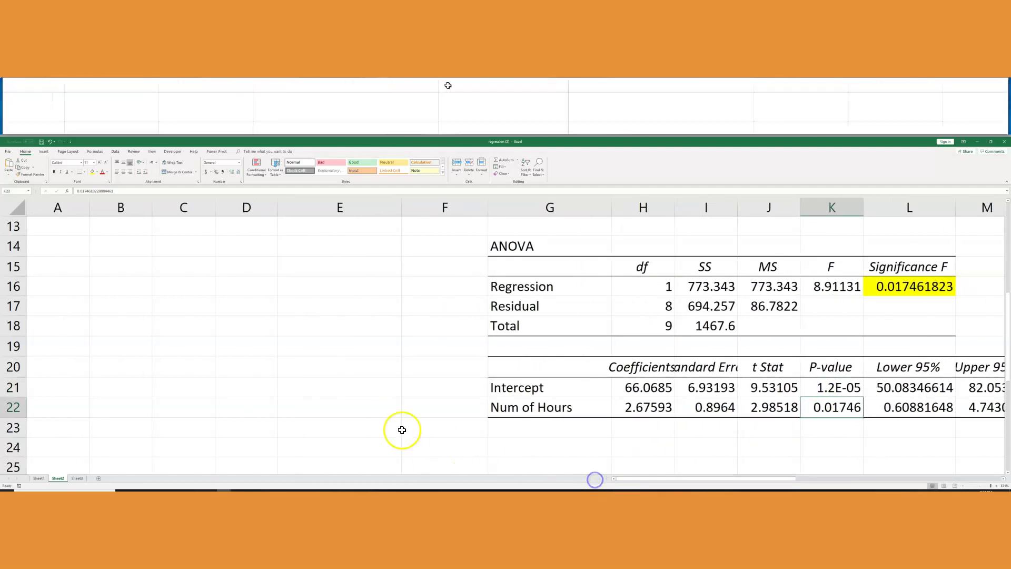
- Enter the text 'Score = 2.68 hours + 66.07' in cell C20
{"action": "left_click", "coordinate": [168, 365]}
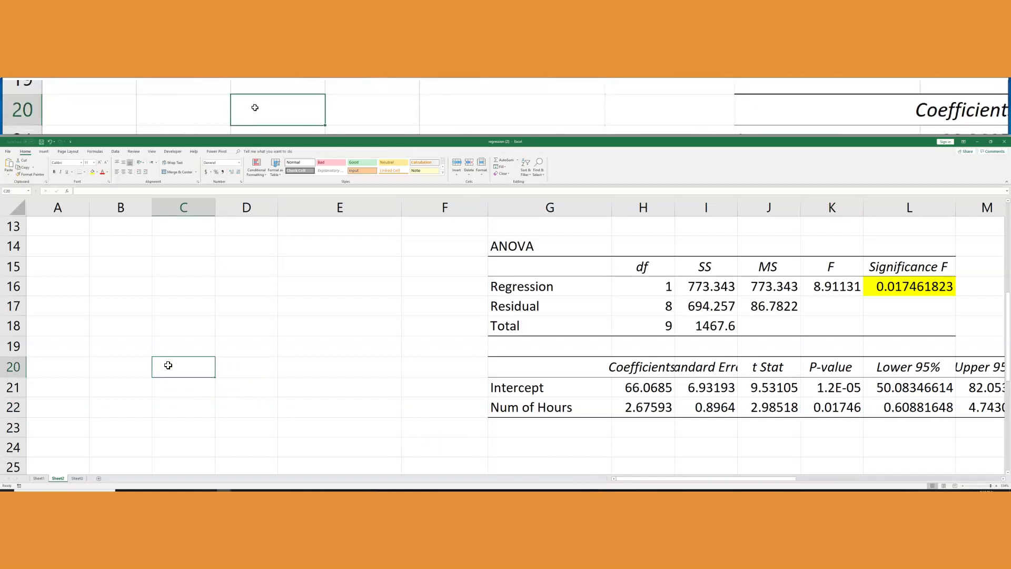
{"action": "type", "text": "Score = "}
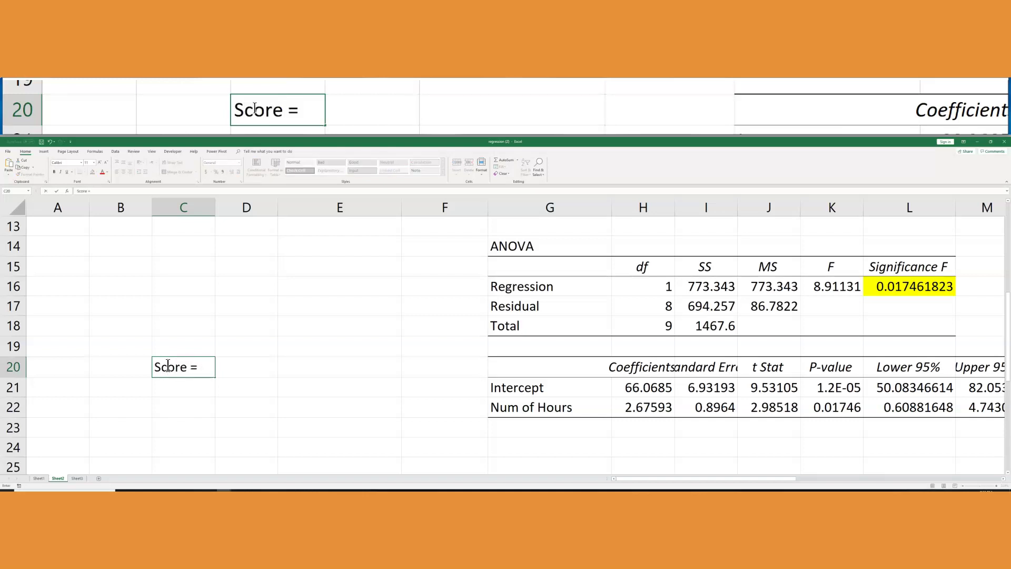
{"action": "type", "text": "2"}
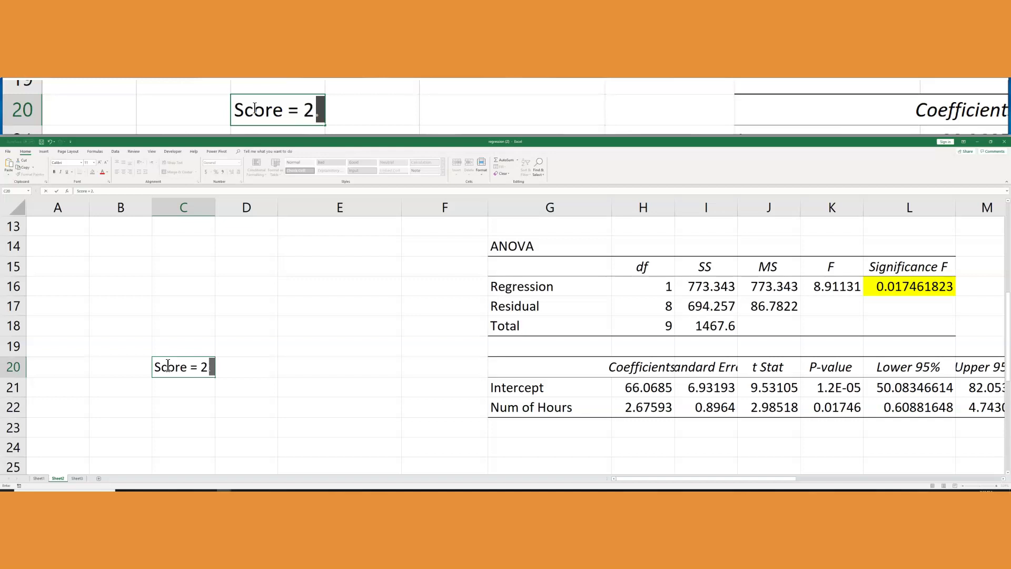
{"action": "type", "text": ".5"}
{"action": "key", "text": "BackSpace"}
{"action": "type", "text": "67"}
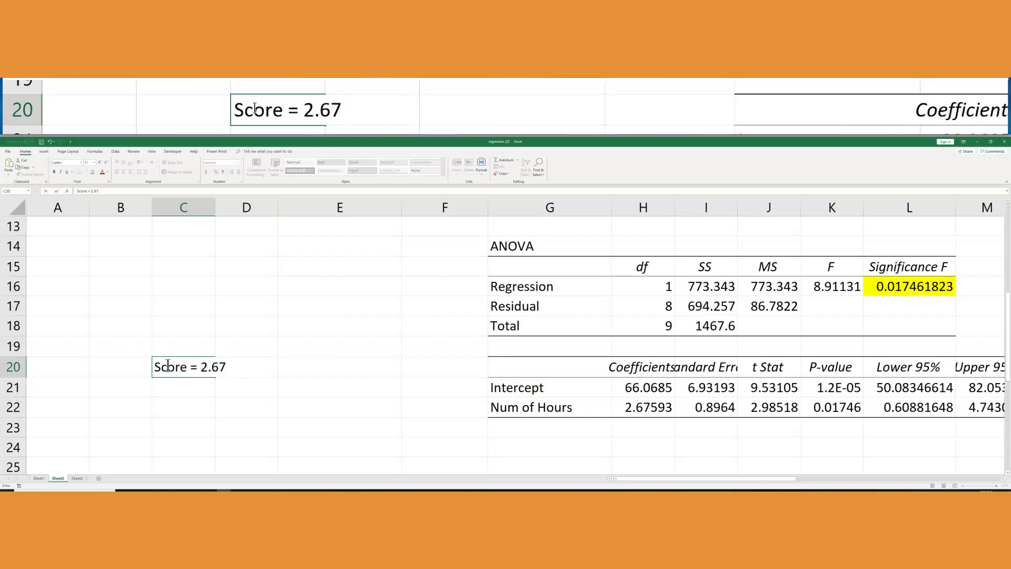
{"action": "type", "text": "593"}
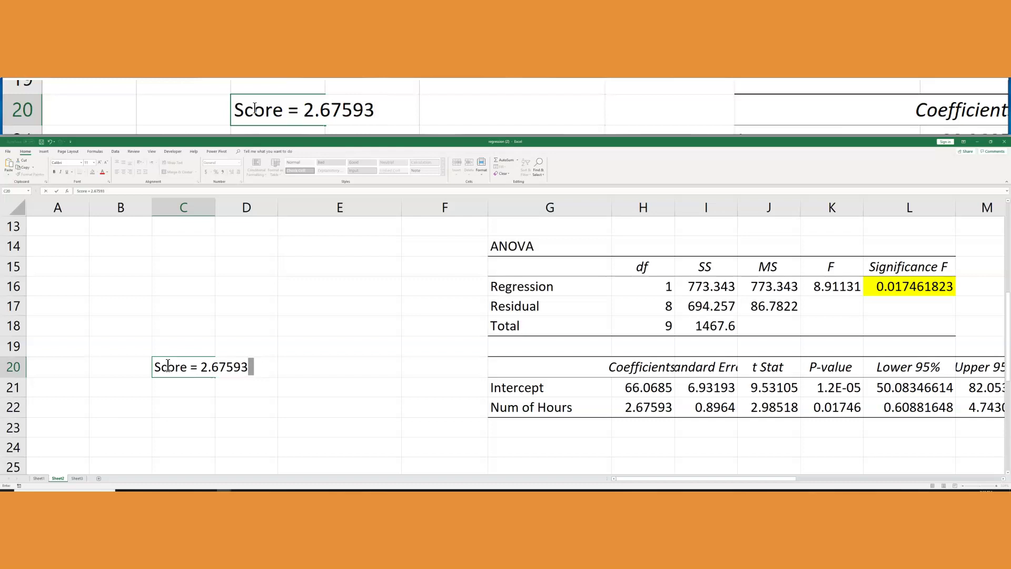
{"action": "key", "text": "BackSpace"}
{"action": "key", "text": "BackSpace"}
{"action": "key", "text": "BackSpace"}
{"action": "key", "text": "BackSpace"}
{"action": "type", "text": "8 "}
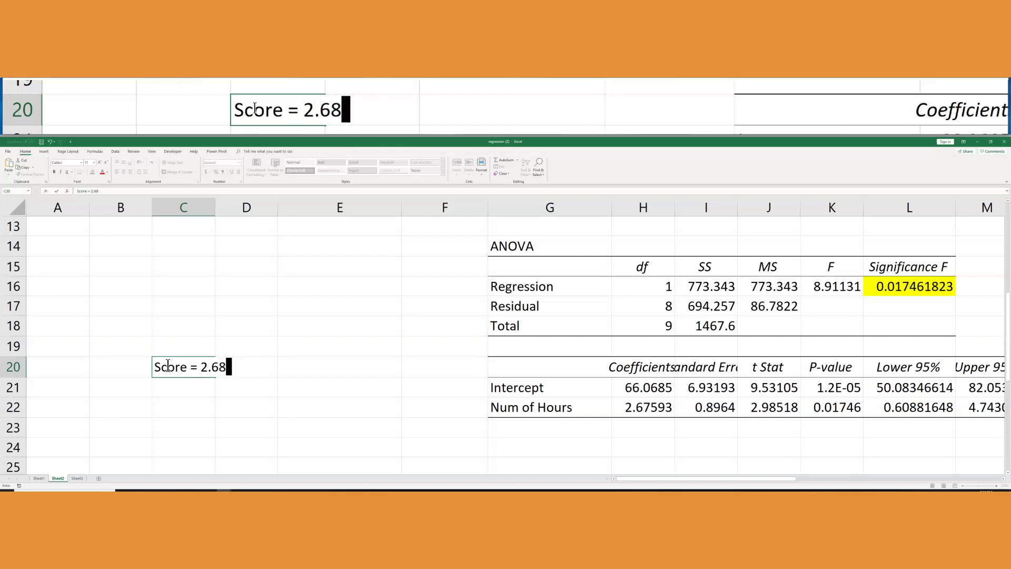
{"action": "type", "text": "num"}
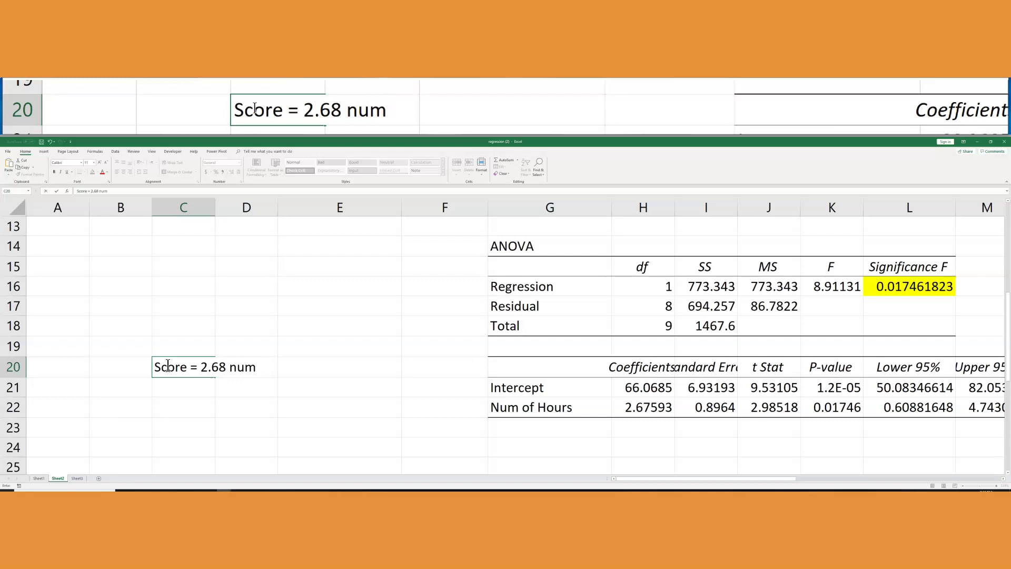
{"action": "key", "text": "BackSpace"}
{"action": "key", "text": "BackSpace"}
{"action": "key", "text": "BackSpace"}
{"action": "type", "text": "hours "}
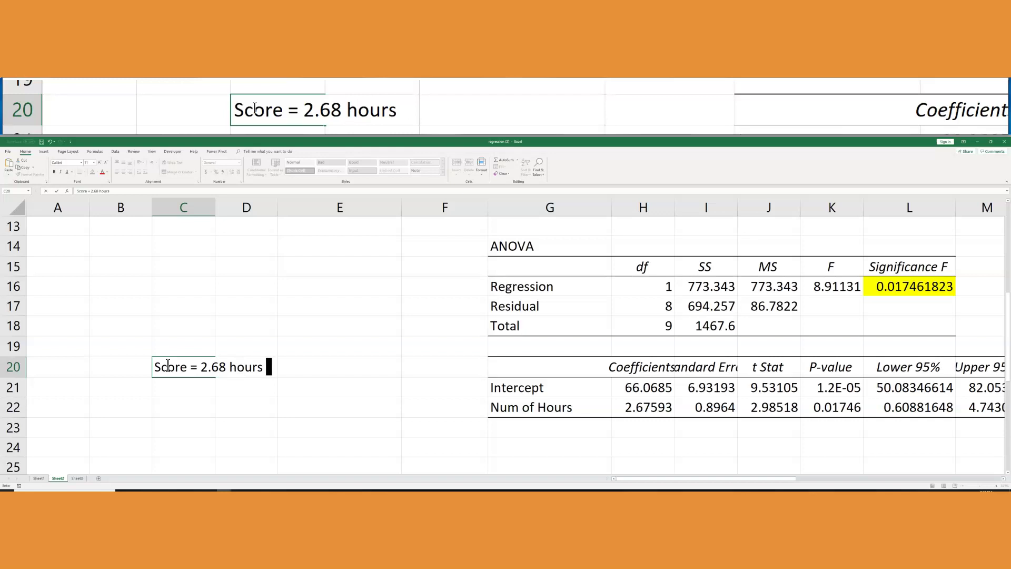
{"action": "type", "text": "+ 66.07"}
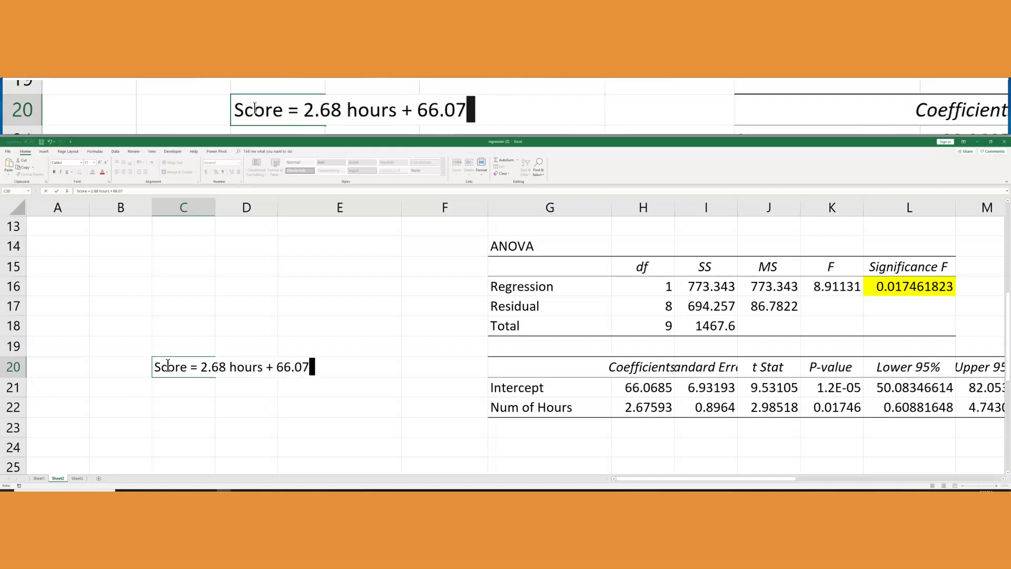
{"action": "key", "text": "Return"}
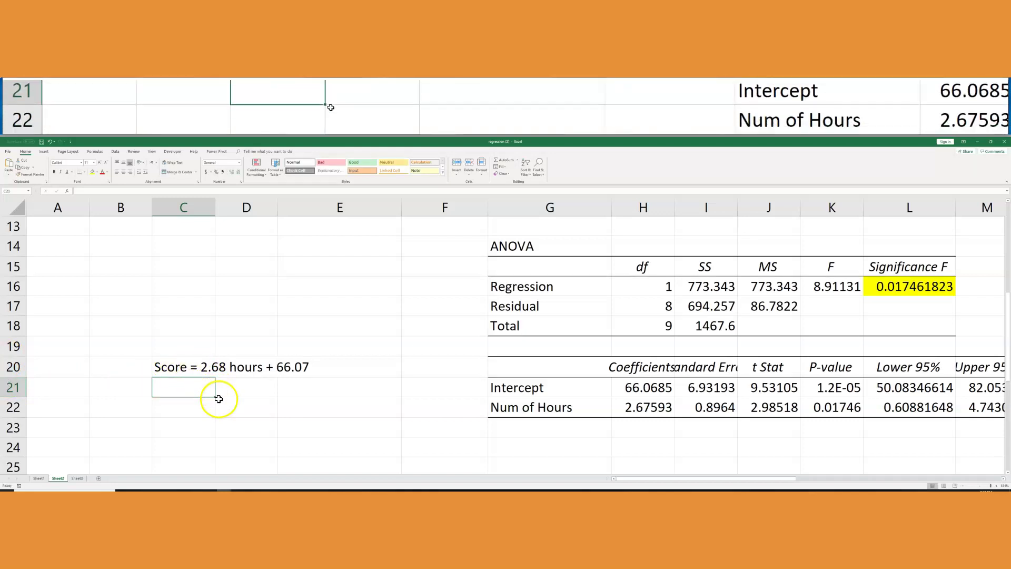
{"action": "scroll", "coordinate": [240, 403], "scroll_direction": "up", "scroll_amount": 4}
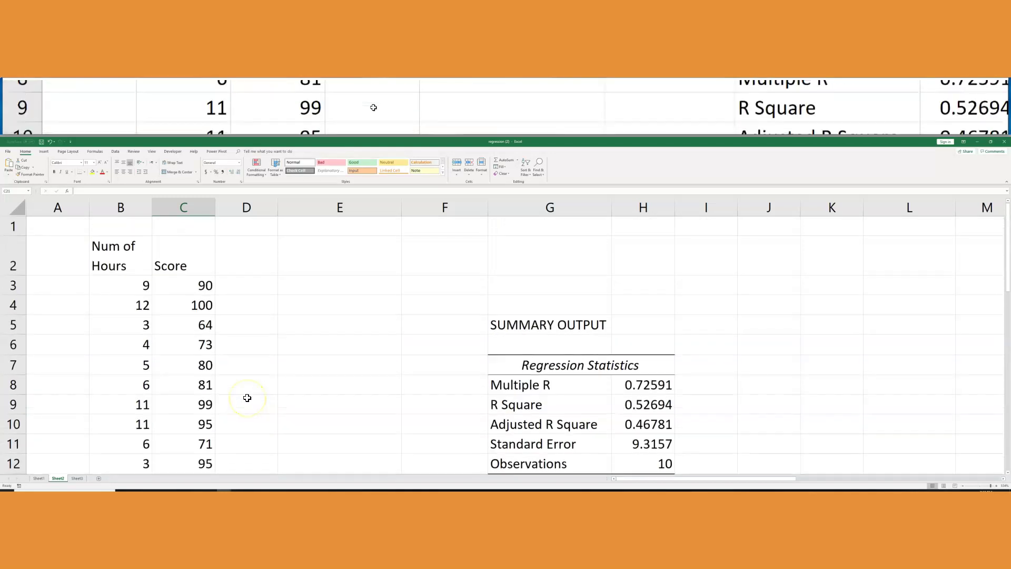
{"action": "scroll", "coordinate": [247, 398], "scroll_direction": "down", "scroll_amount": 1}
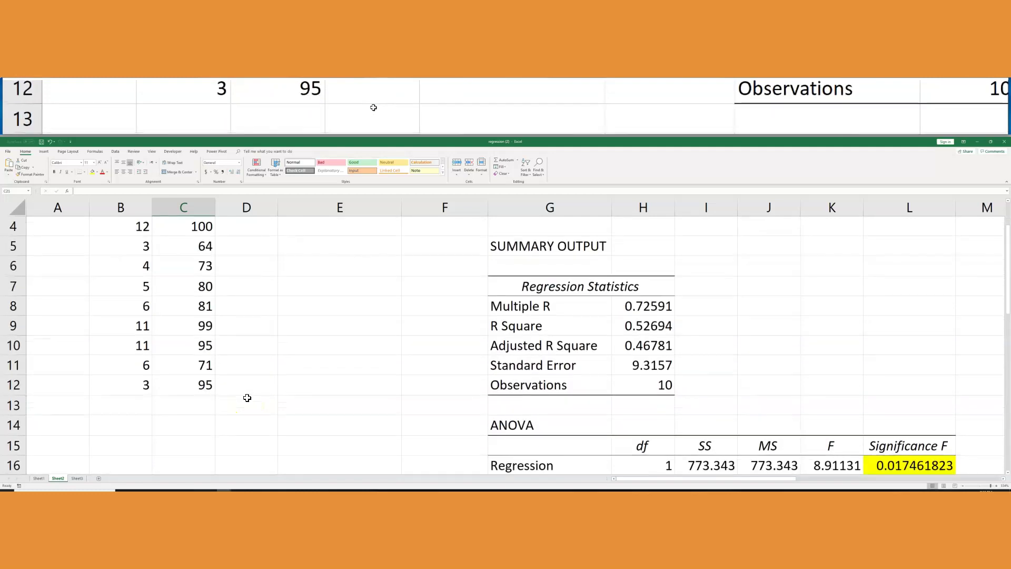
{"action": "scroll", "coordinate": [247, 397], "scroll_direction": "up", "scroll_amount": 1}
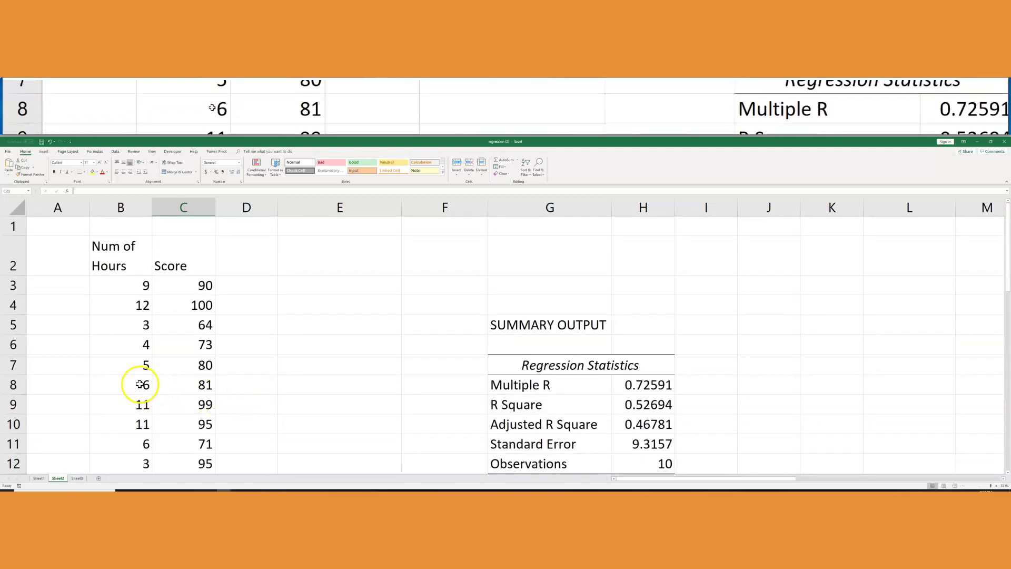
{"action": "scroll", "coordinate": [149, 370], "scroll_direction": "down", "scroll_amount": 1}
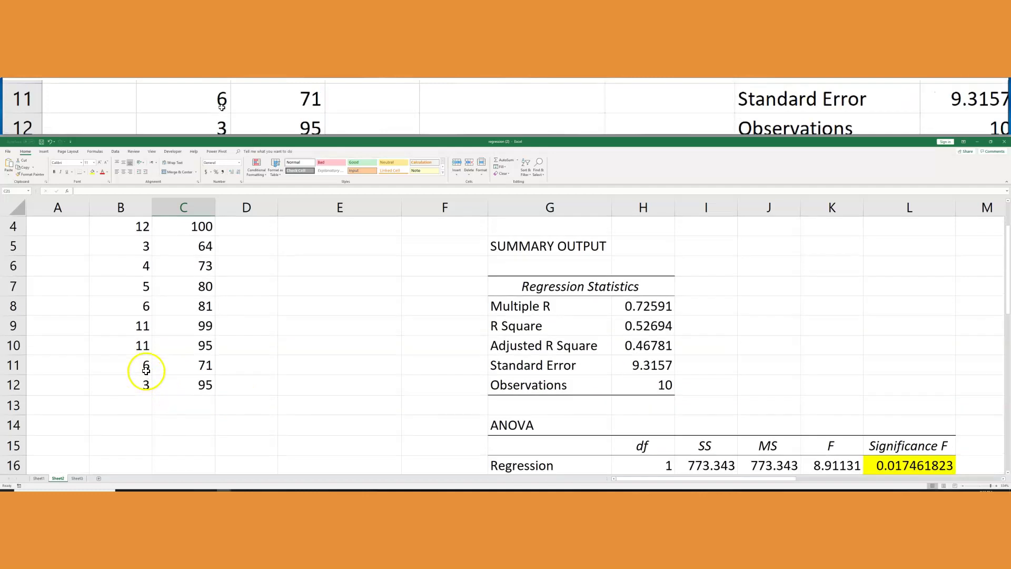
{"action": "scroll", "coordinate": [141, 236], "scroll_direction": "up", "scroll_amount": 1}
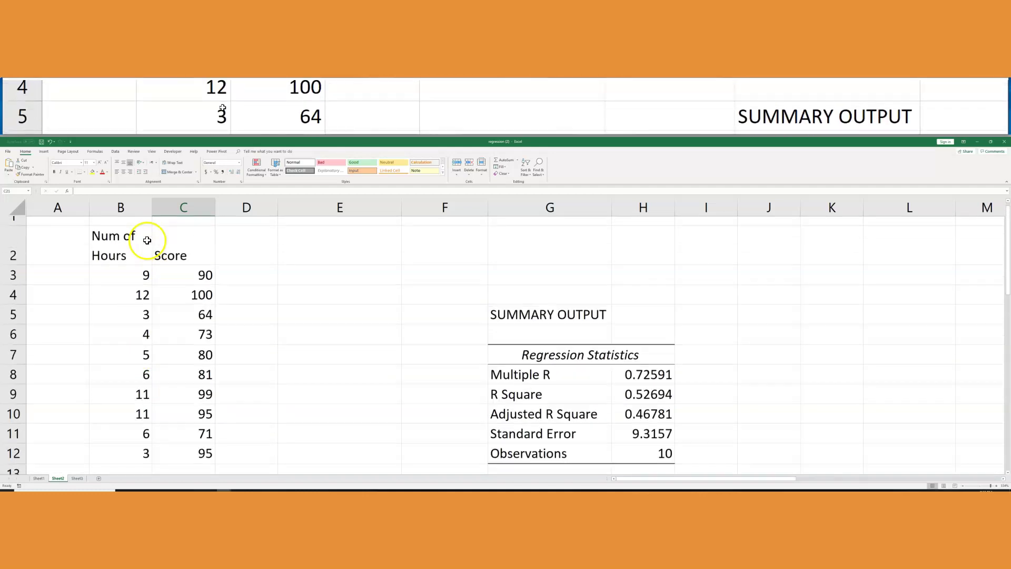
{"action": "scroll", "coordinate": [223, 364], "scroll_direction": "down", "scroll_amount": 5}
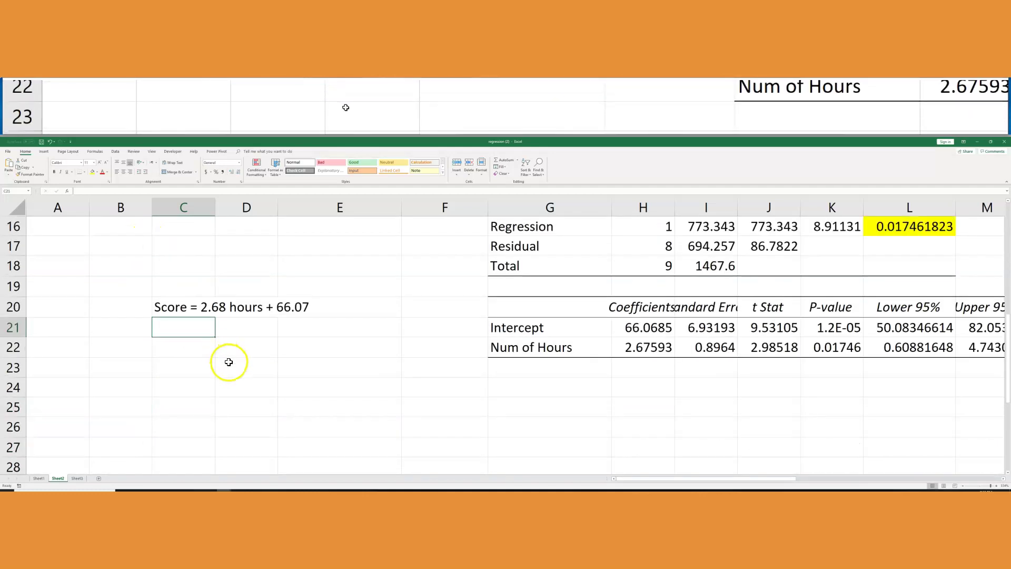
{"action": "left_click", "coordinate": [236, 328]}
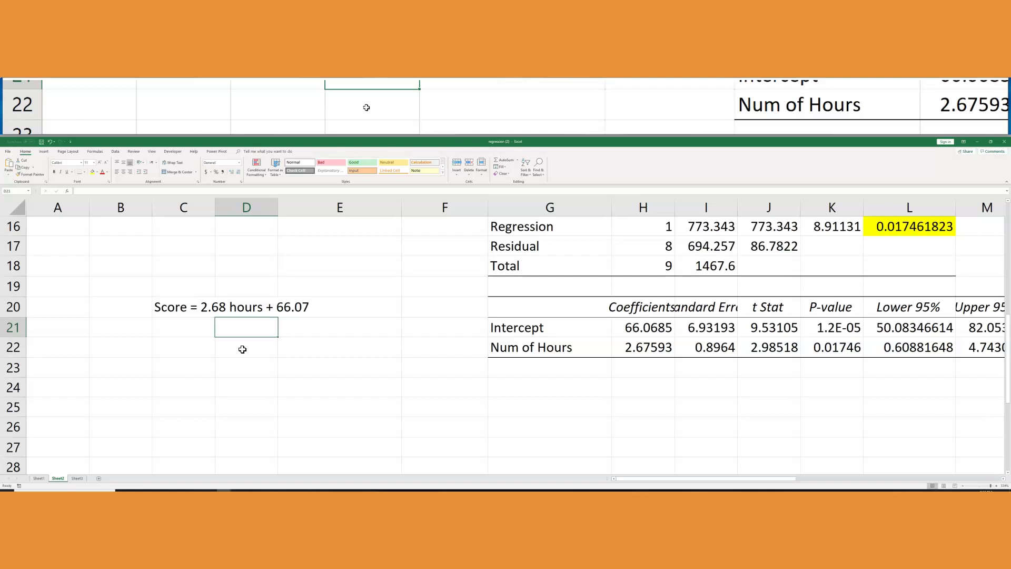
- Enter =2.68*8+66.07 in D21 to predict a score of 87.51 for 8 hours
{"action": "type", "text": "=2.5"}
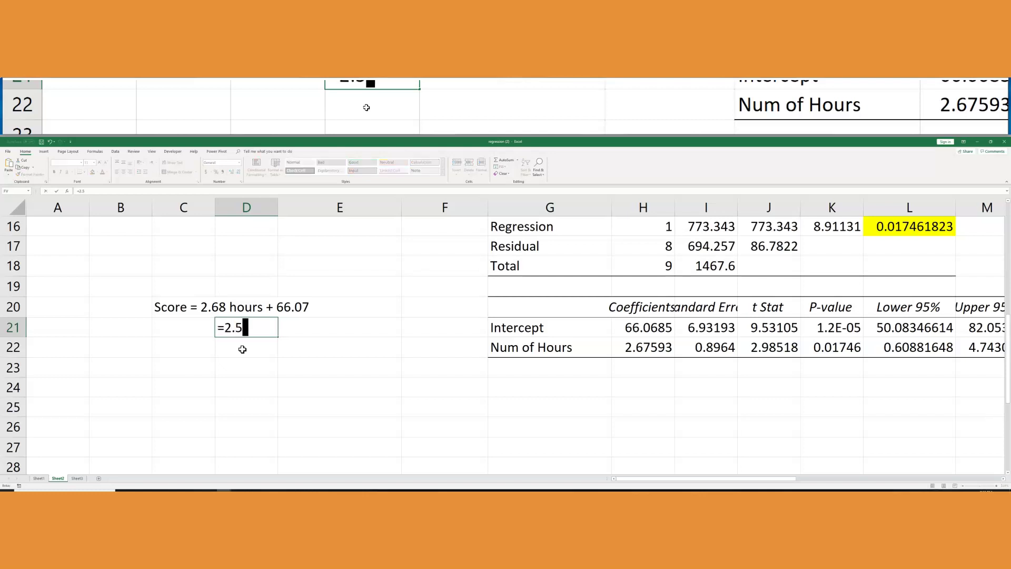
{"action": "type", "text": "68 * 8 +"}
{"action": "key", "text": "shift+space"}
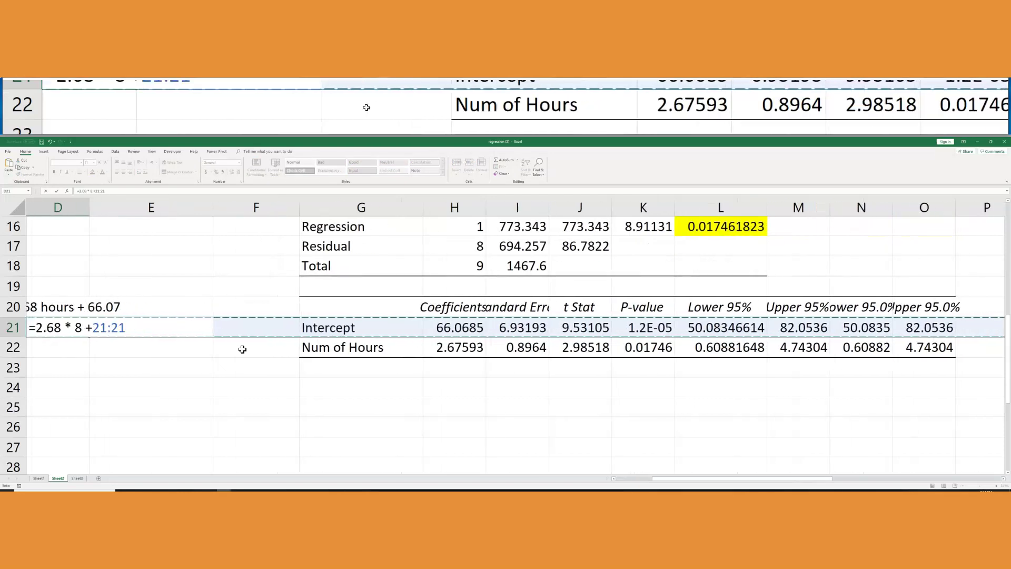
{"action": "key", "text": "shift+Up"}
{"action": "key", "text": "shift+Up"}
{"action": "key", "text": "shift+Up"}
{"action": "key", "text": "shift+Up"}
{"action": "key", "text": "shift+Up"}
{"action": "key", "text": "BackSpace"}
{"action": "key", "text": "BackSpace"}
{"action": "key", "text": "BackSpace"}
{"action": "key", "text": "BackSpace"}
{"action": "type", "text": "6"}
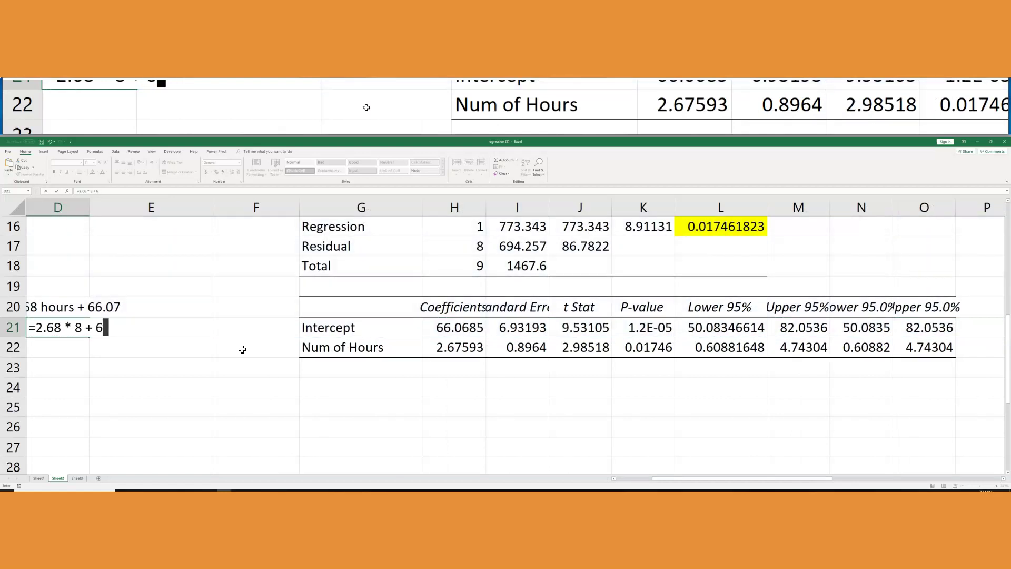
{"action": "type", "text": "6.07"}
{"action": "key", "text": "Return"}
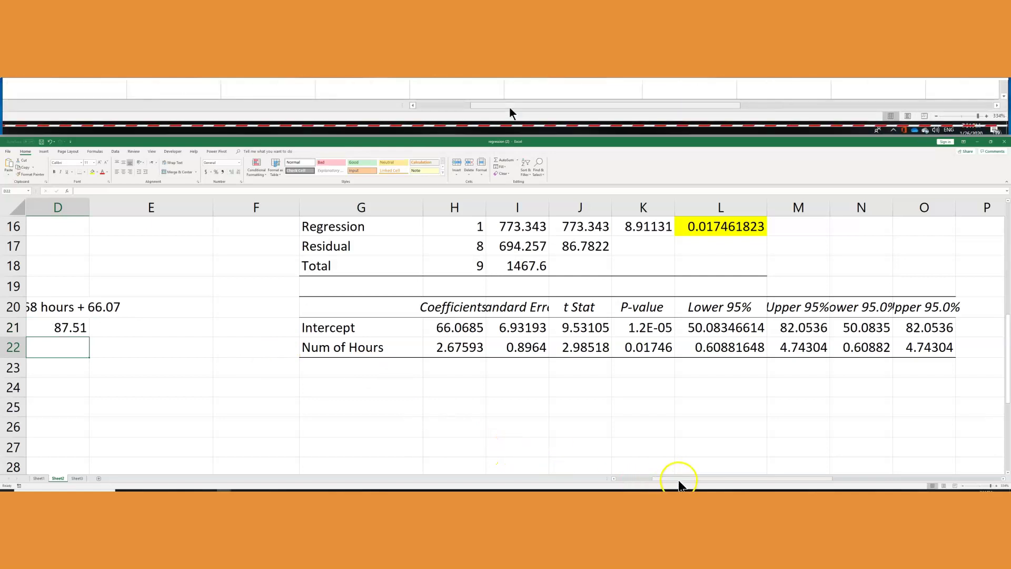
{"action": "left_click_drag", "start_coordinate": [679, 480], "coordinate": [652, 482]}
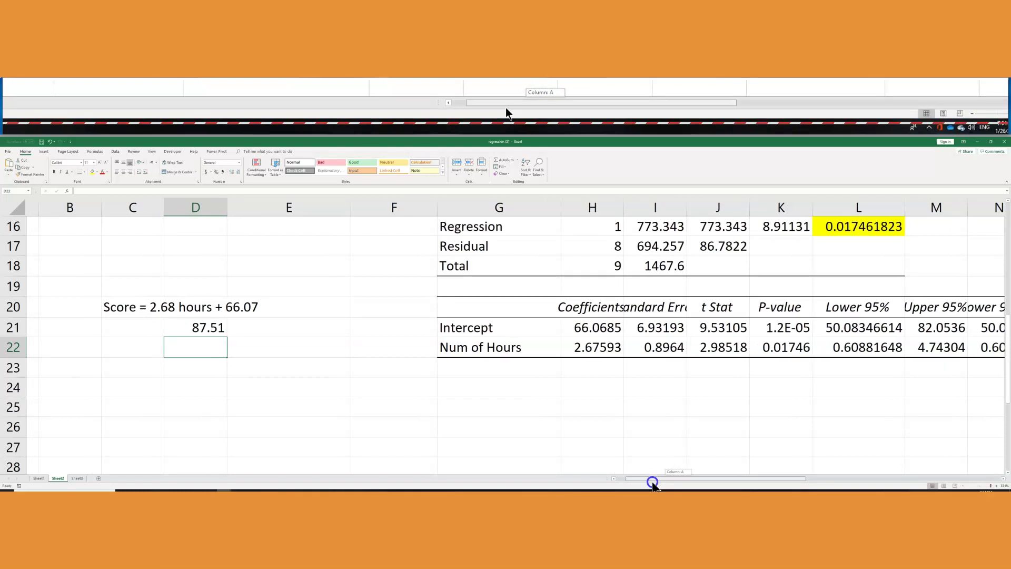
{"action": "left_click_drag", "start_coordinate": [652, 482], "coordinate": [621, 479]}
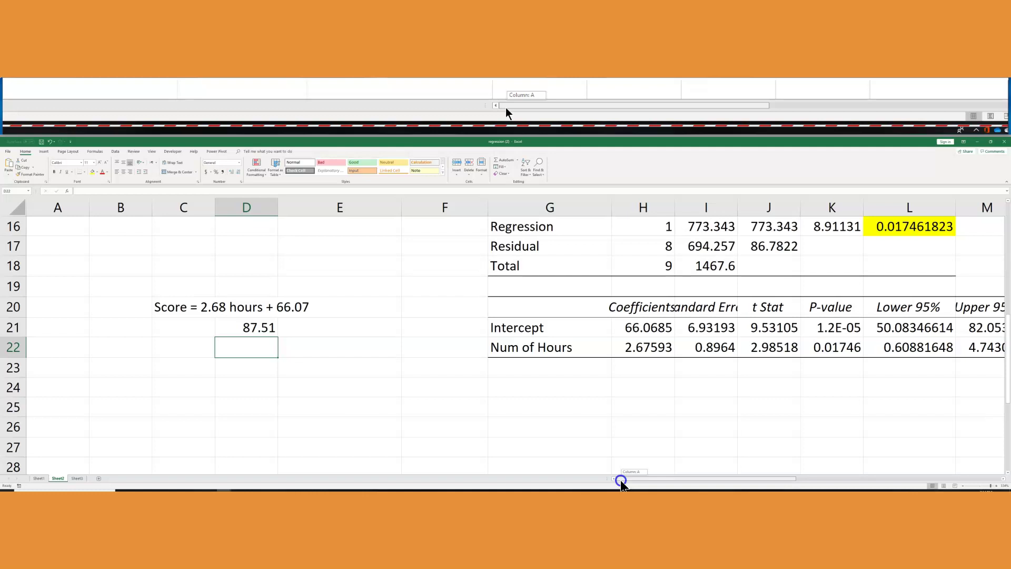
{"action": "left_click_drag", "start_coordinate": [620, 479], "coordinate": [621, 479]}
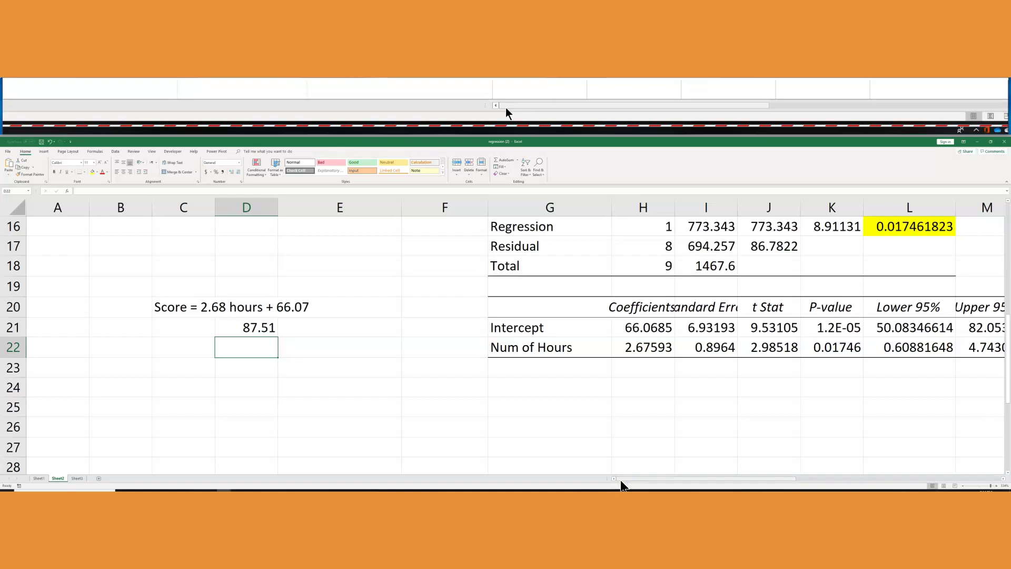
{"action": "left_click_drag", "start_coordinate": [616, 481], "coordinate": [597, 485]}
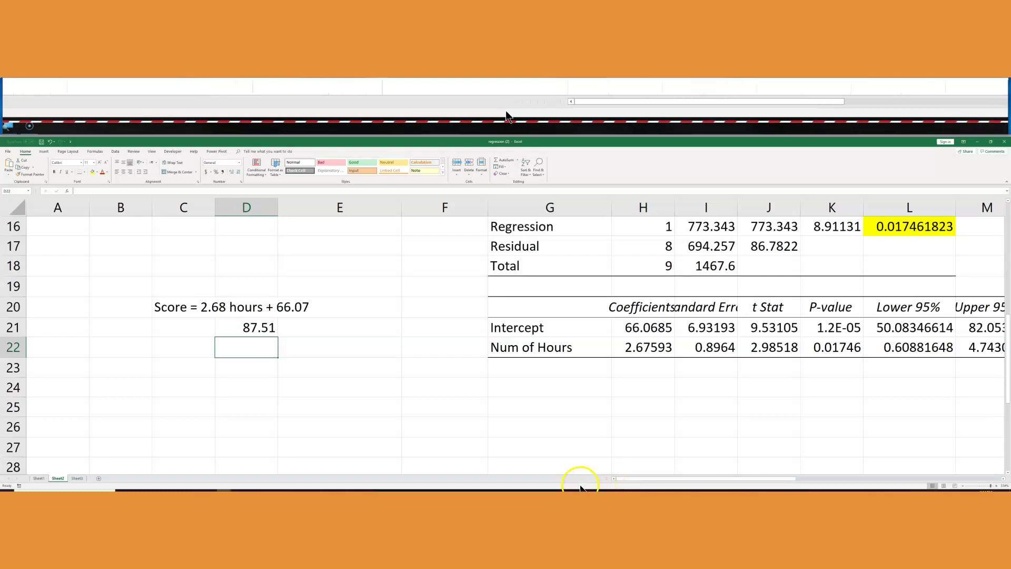